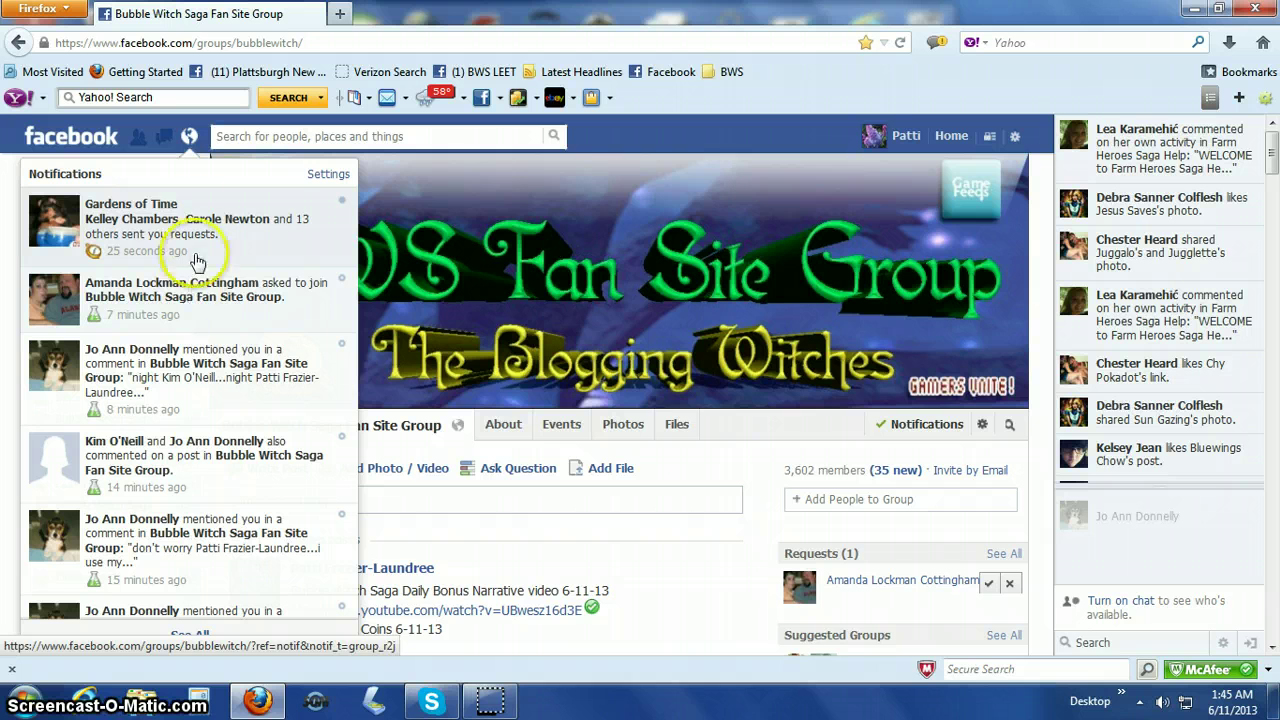
# - Close the notifications list and open the Files section of the BWS LEET group
pyautogui.click(190, 140)
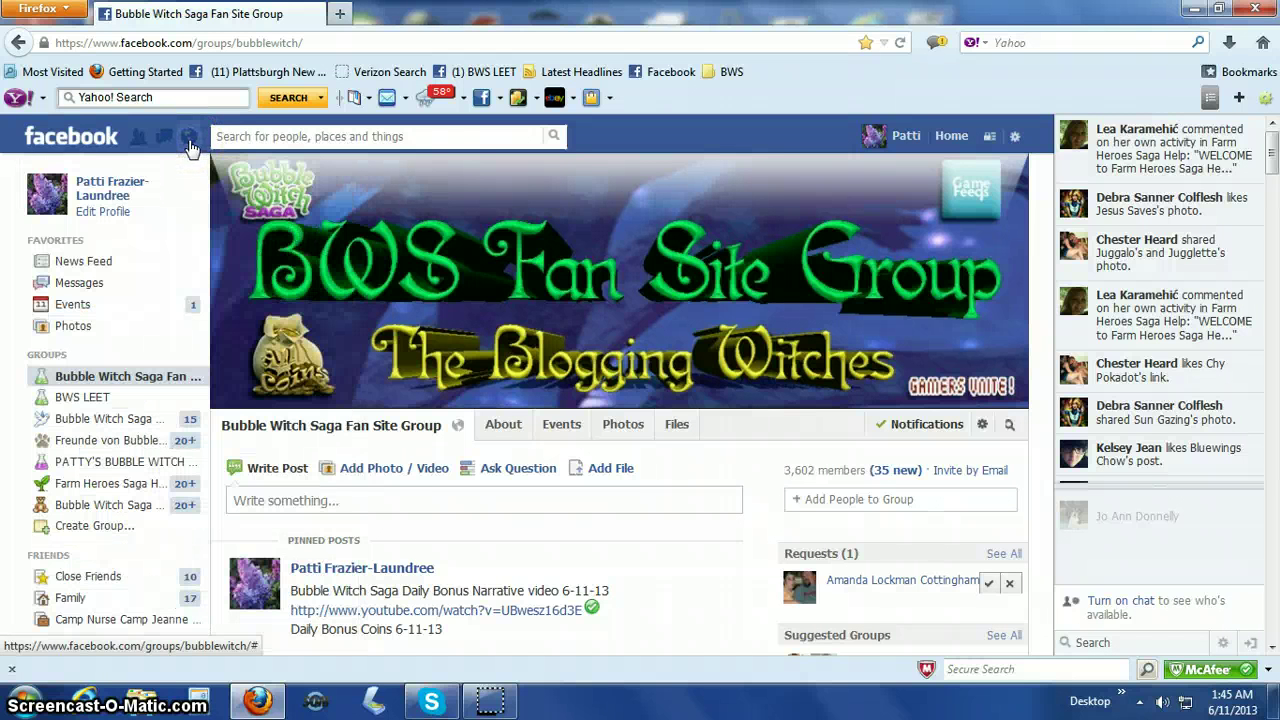
pyautogui.click(148, 399)
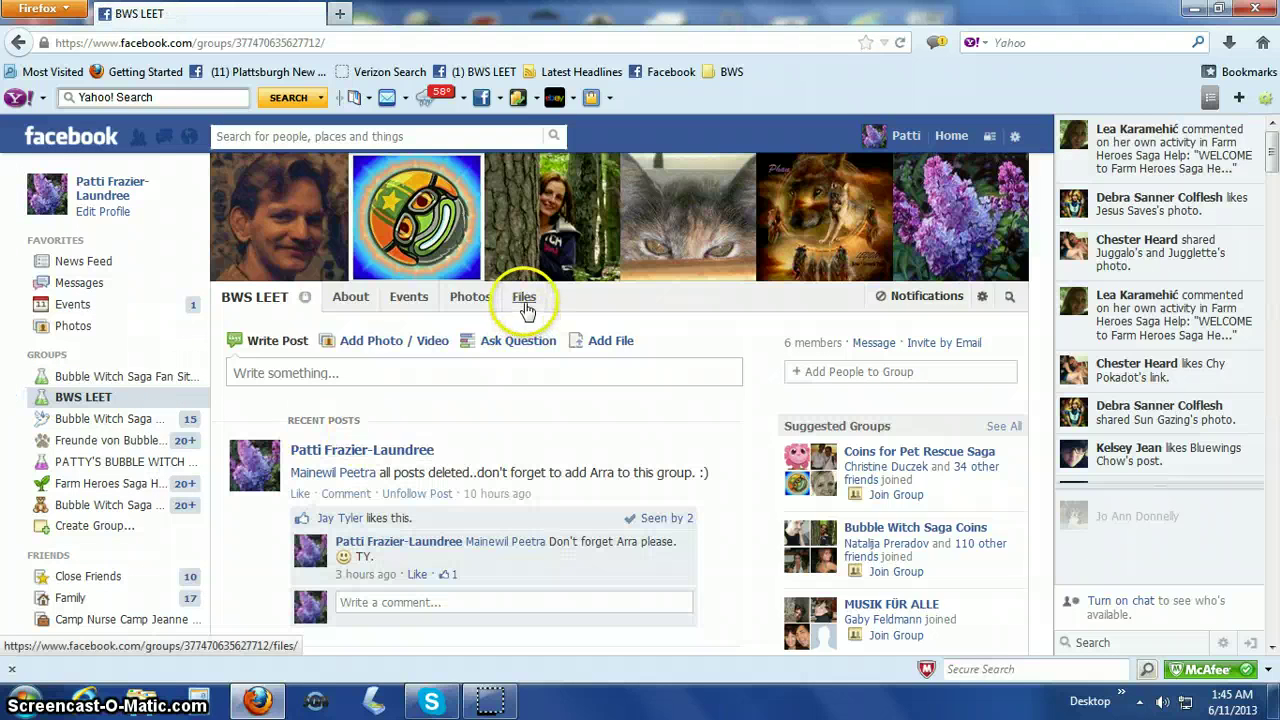
pyautogui.click(524, 308)
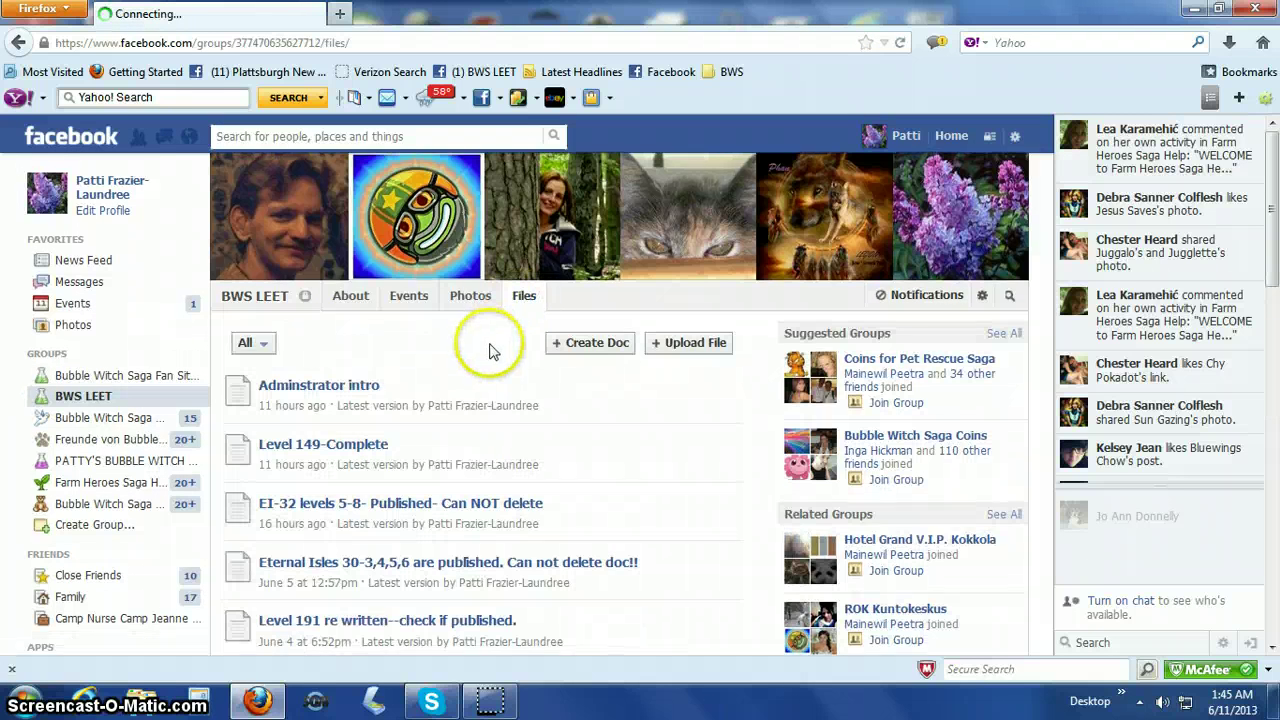
# - Find the "Admin duties" document among the BWS LEET group's files and open it
pyautogui.scroll(-6, 490, 350)
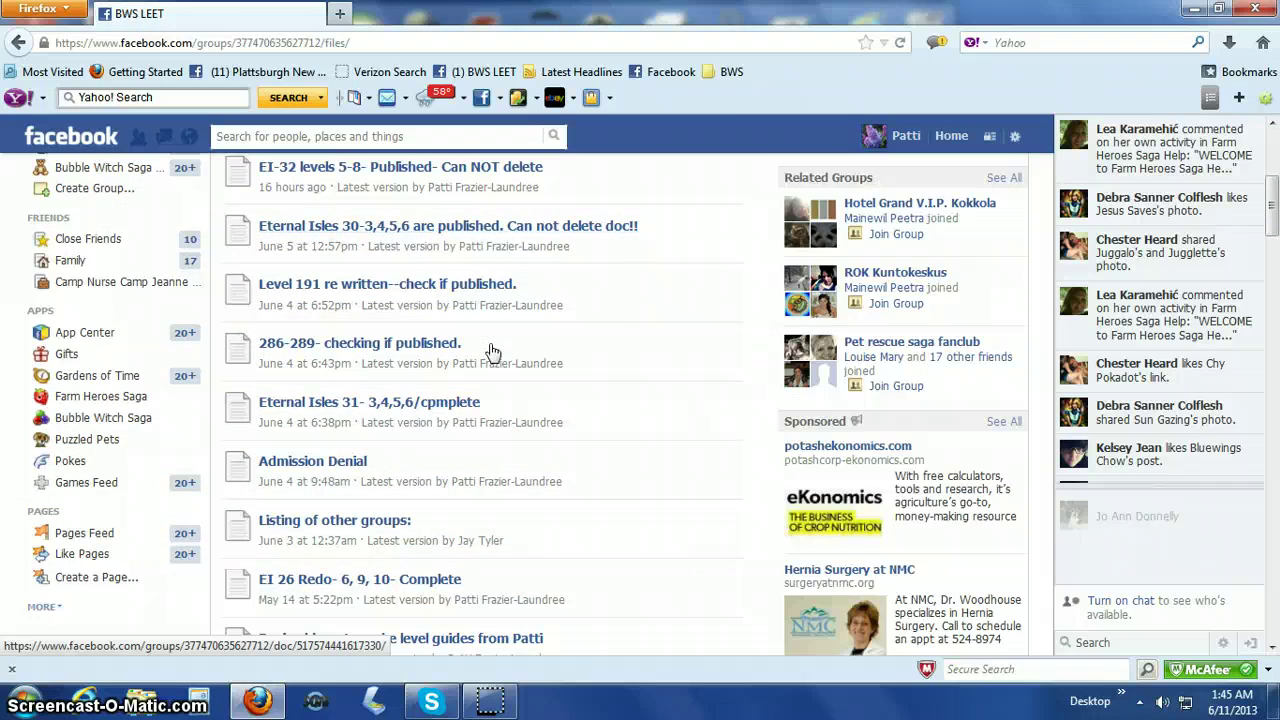
pyautogui.scroll(-6, 490, 350)
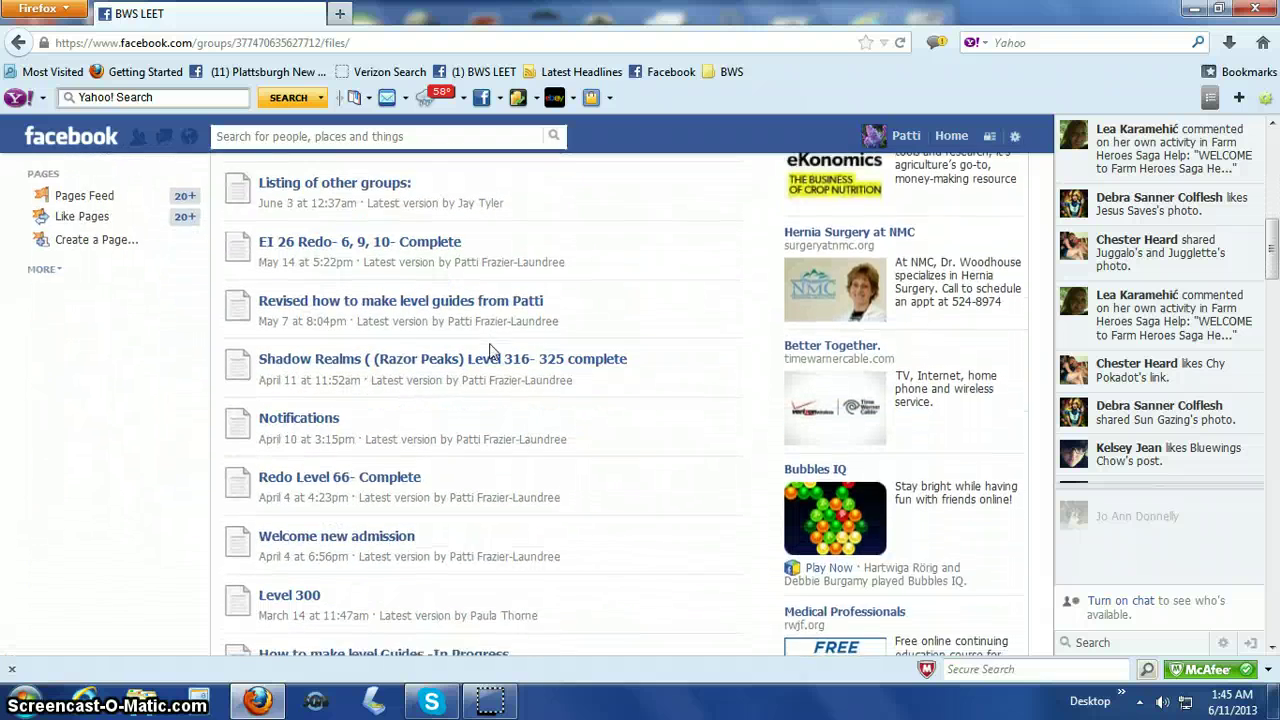
pyautogui.scroll(-6, 490, 350)
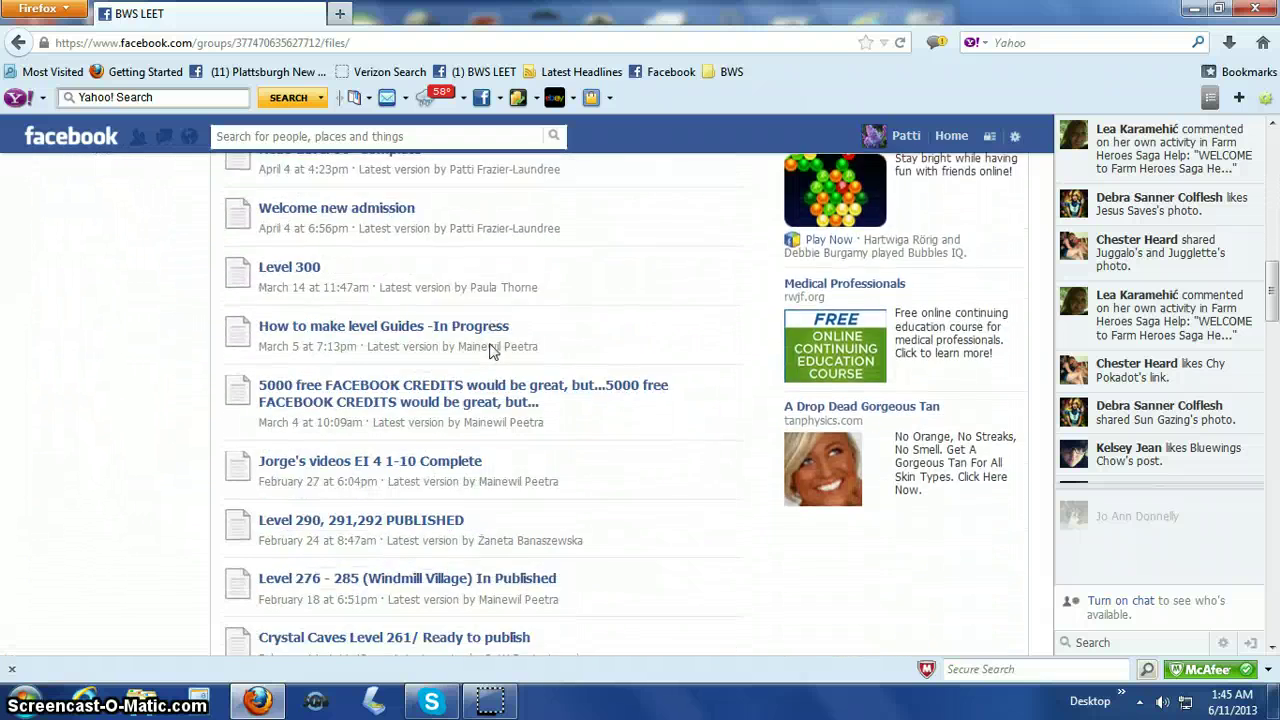
pyautogui.scroll(-6, 490, 350)
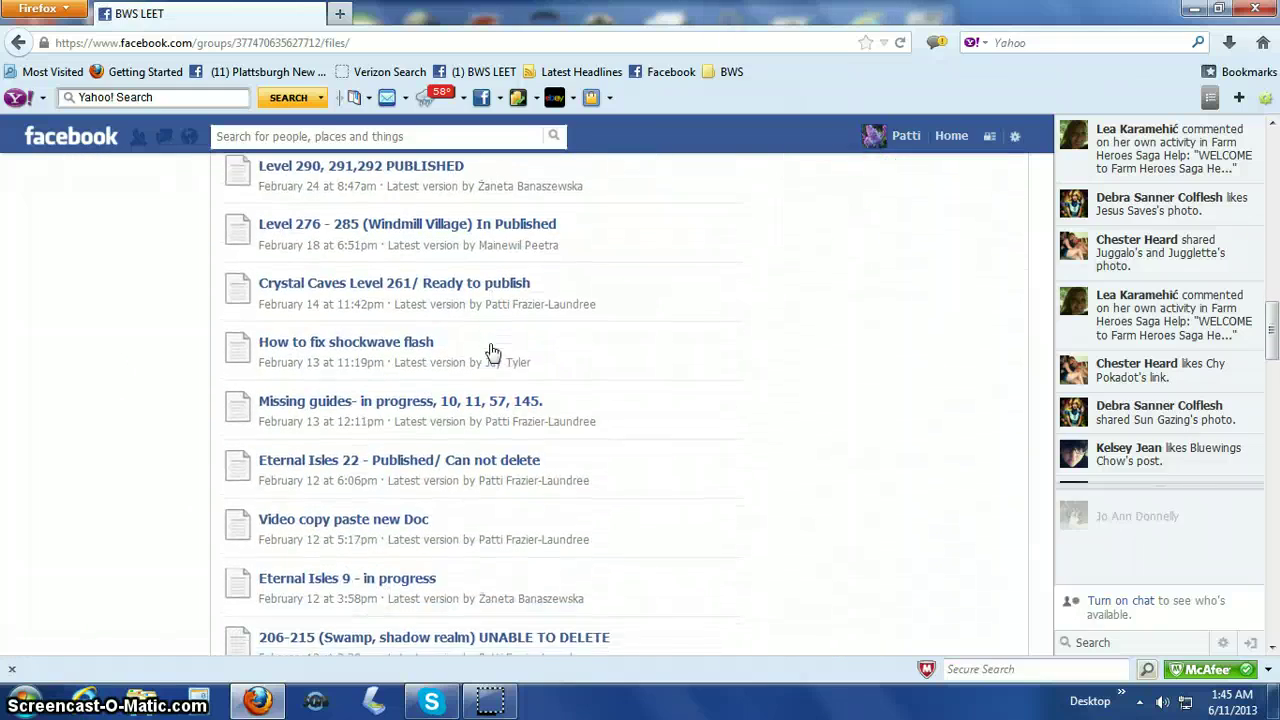
pyautogui.scroll(-7, 490, 350)
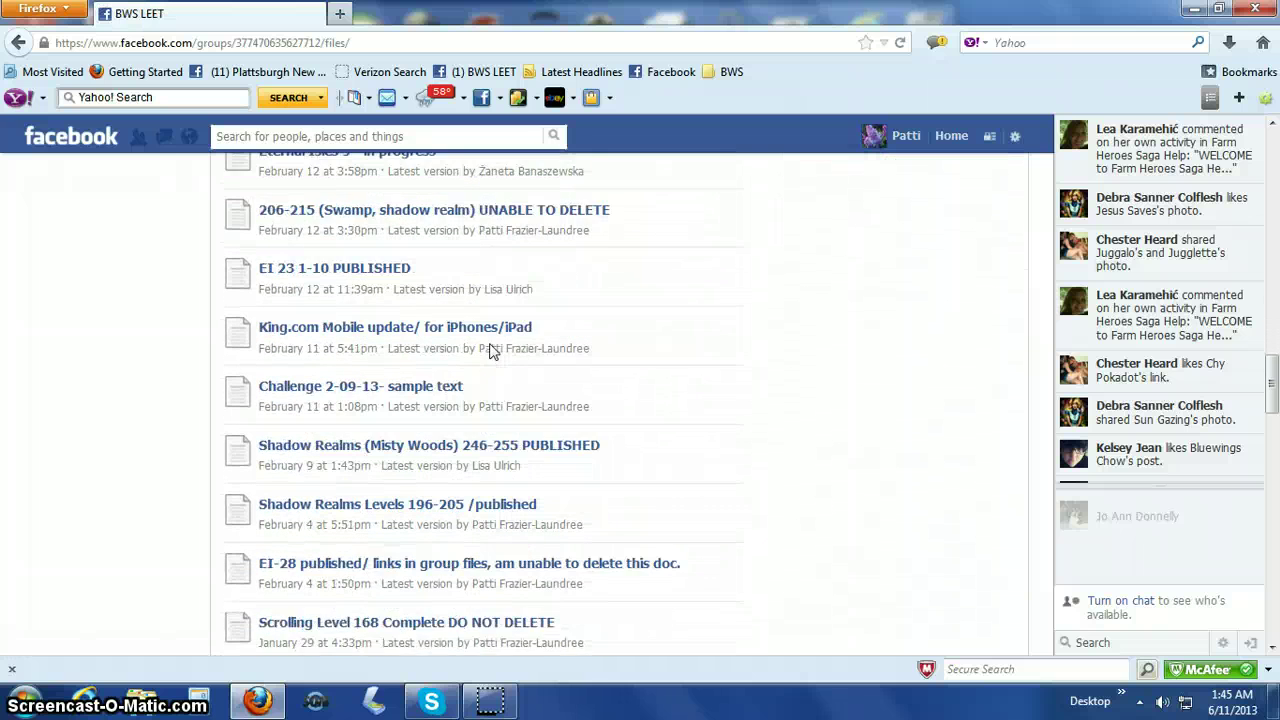
pyautogui.scroll(-6, 490, 350)
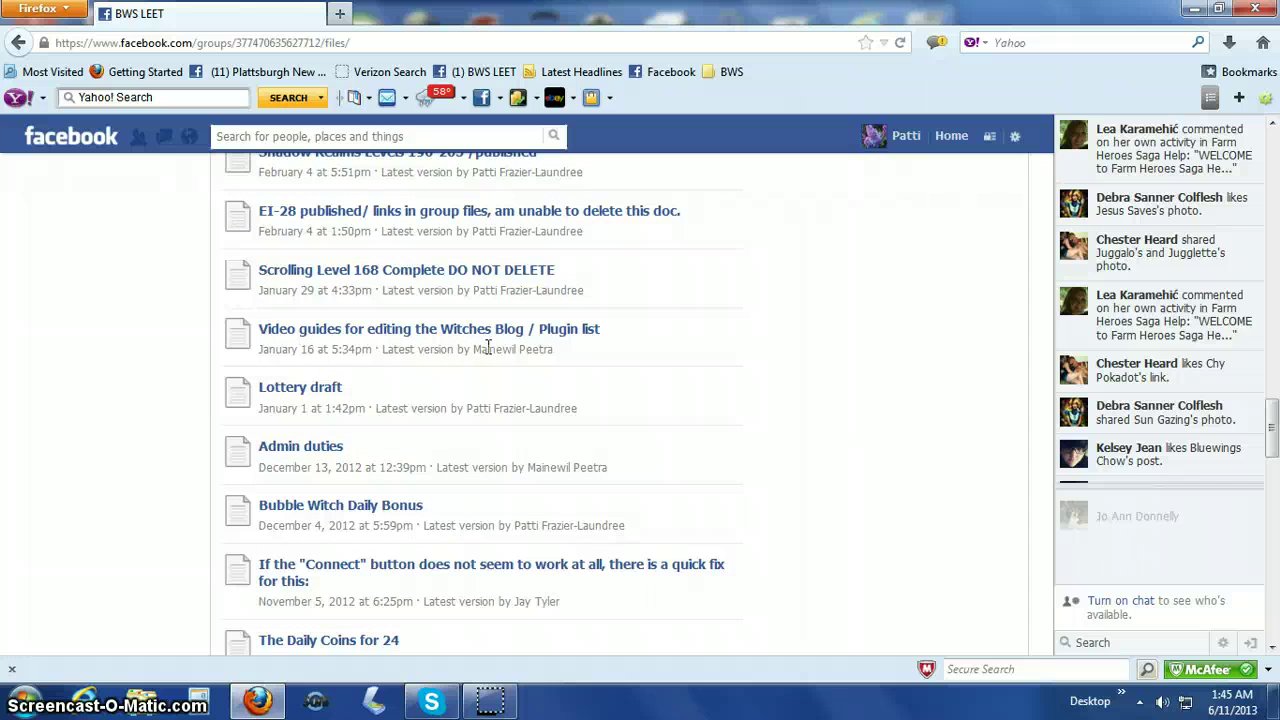
pyautogui.click(343, 451)
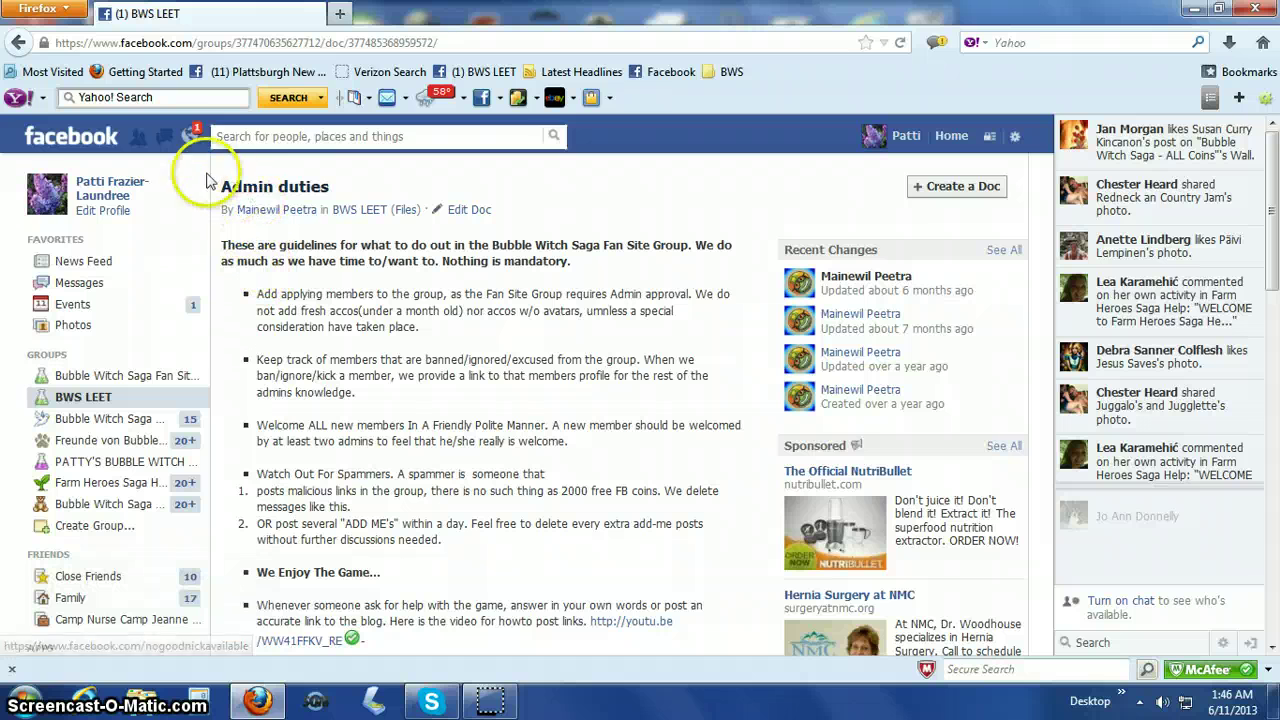
# - Open the join-request notification for Bubble Witch Saga Fan Site Group and view the requesting member's profile
pyautogui.click(190, 137)
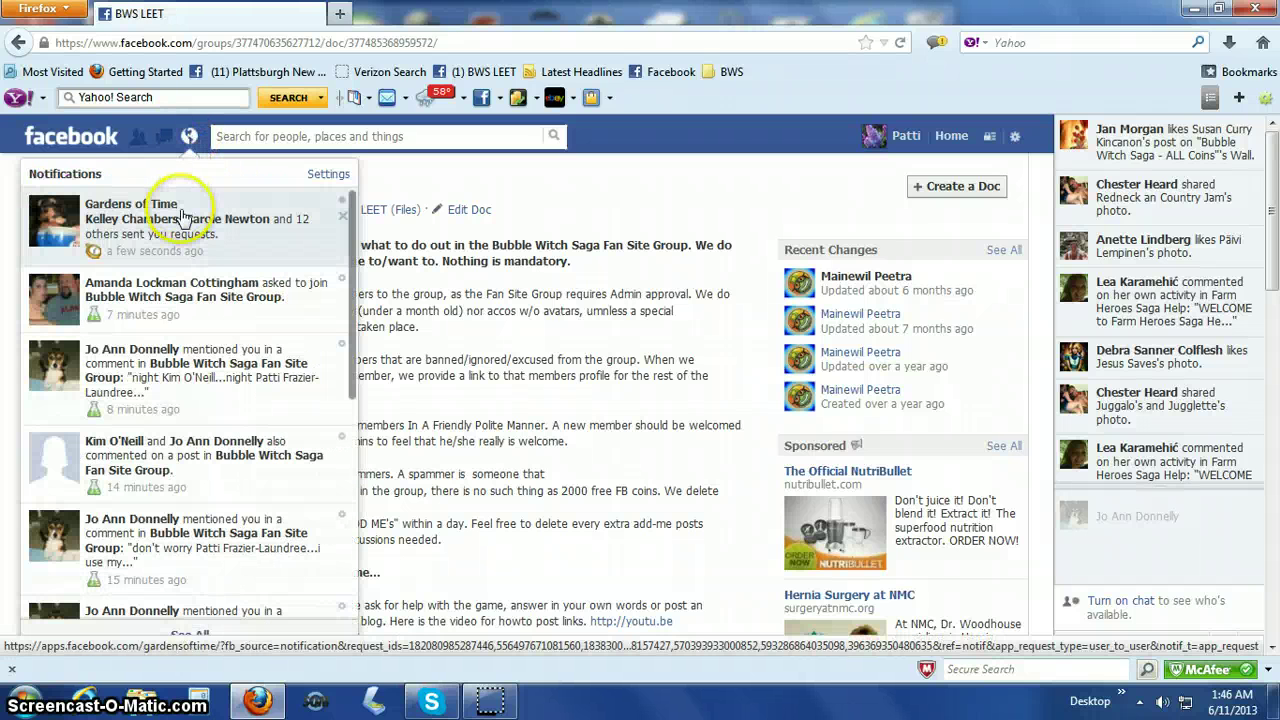
pyautogui.click(185, 305)
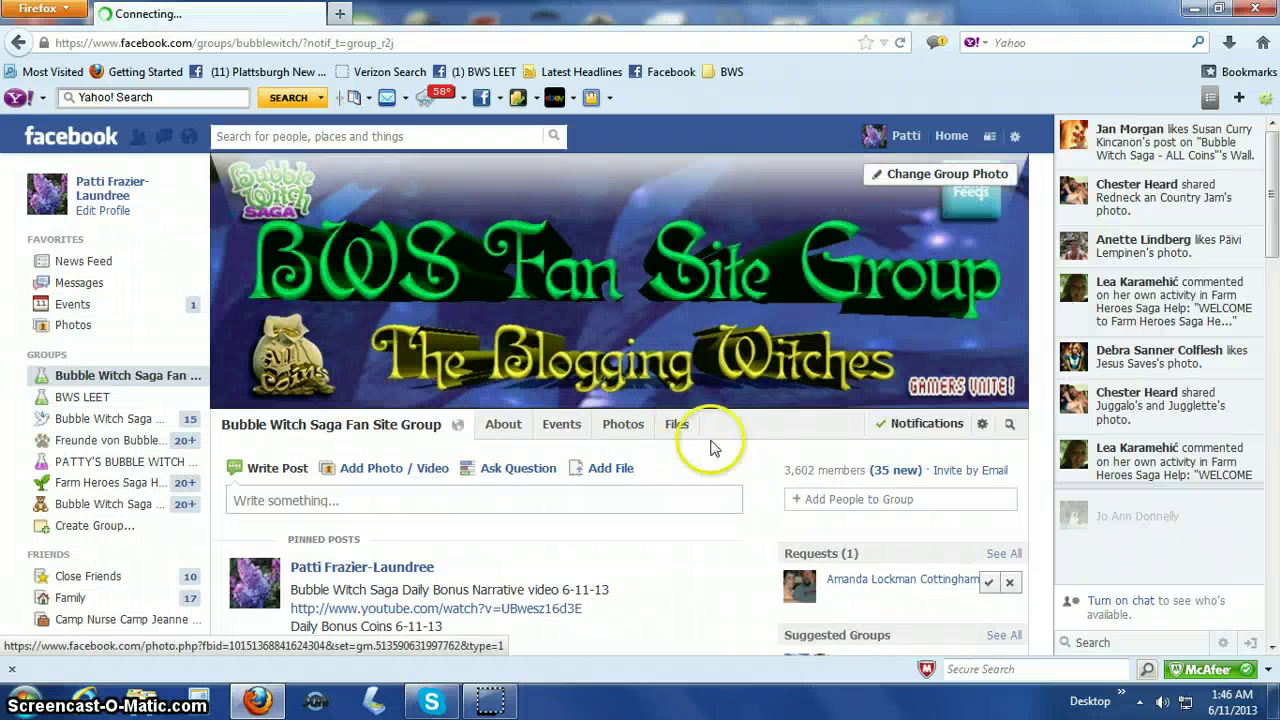
pyautogui.scroll(-2, 740, 455)
pyautogui.moveTo(917, 474)
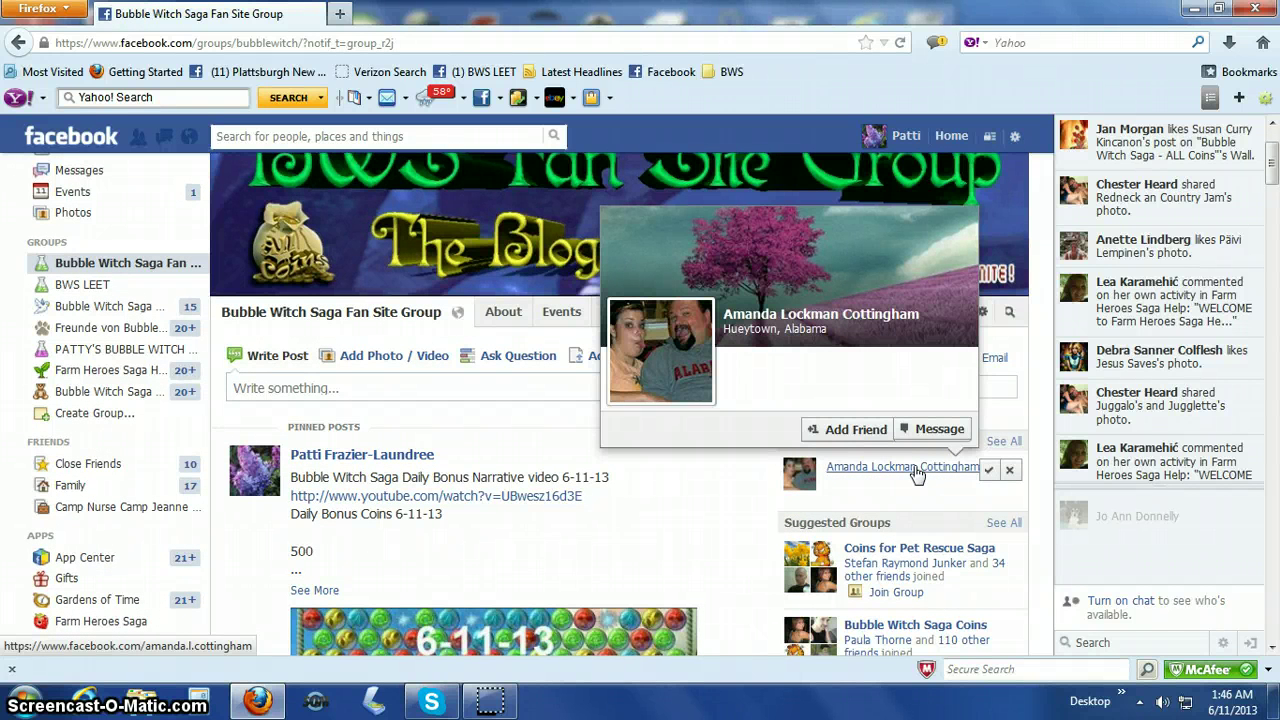
pyautogui.click(917, 474)
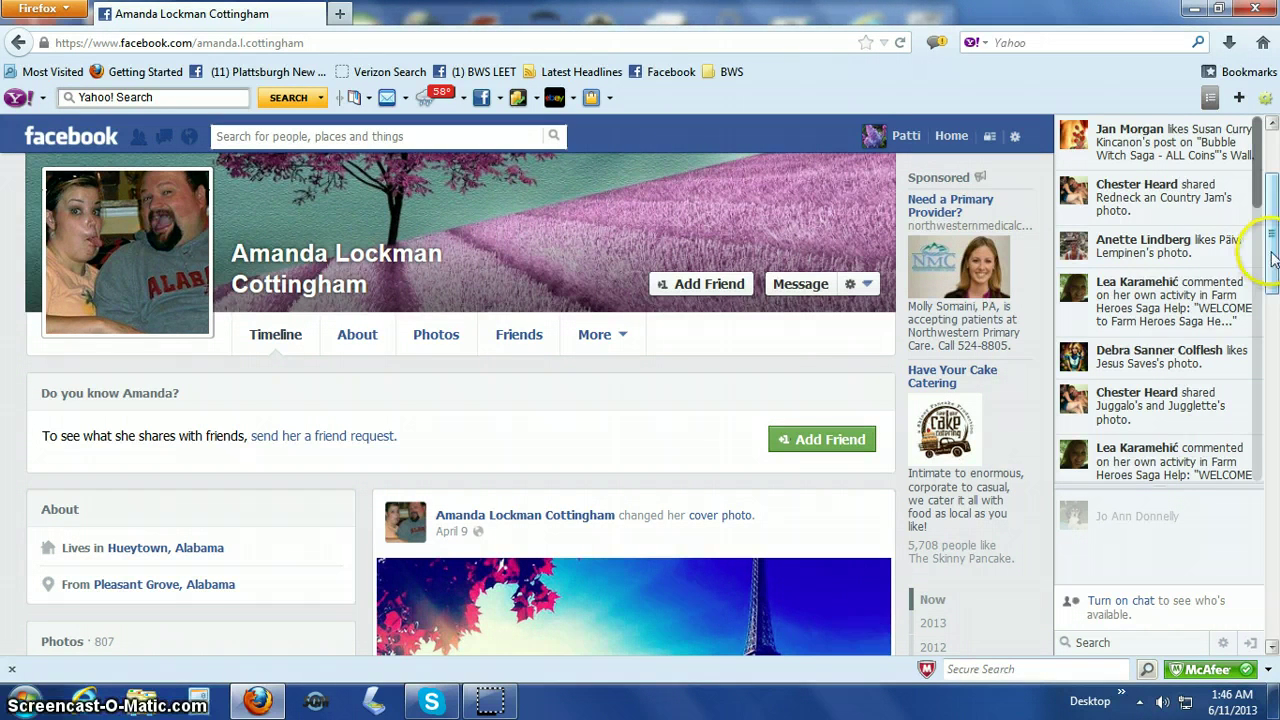
# - Examine the applicant's timeline for account age back to 2009, photos and posted activity
pyautogui.scroll(1, 1272, 258)
pyautogui.scroll(-1, 1027, 285)
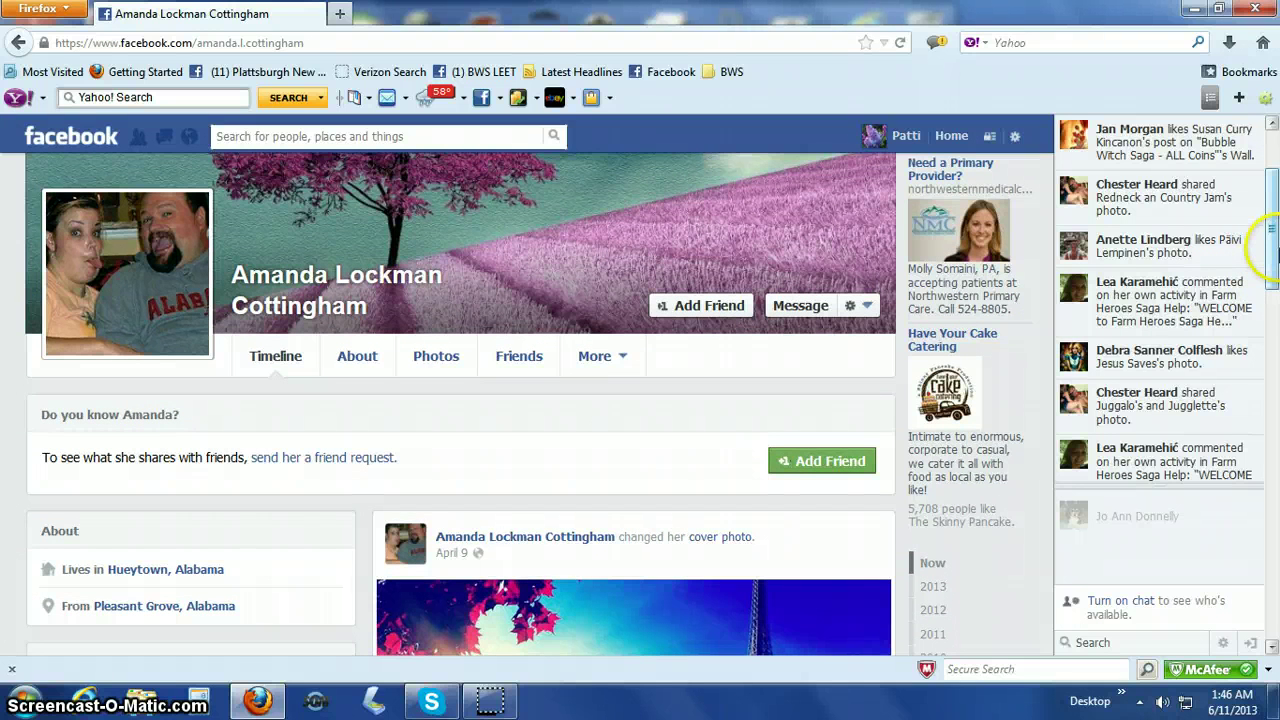
pyautogui.scroll(-3, 1275, 250)
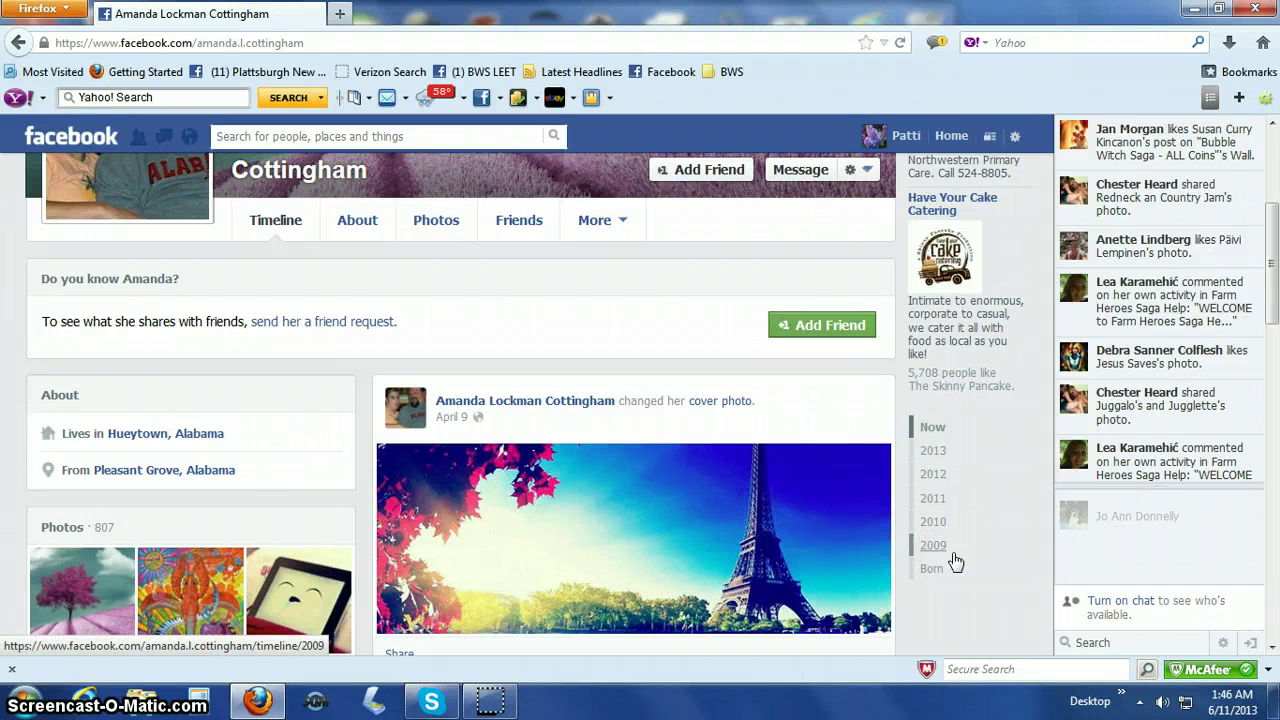
pyautogui.click(954, 549)
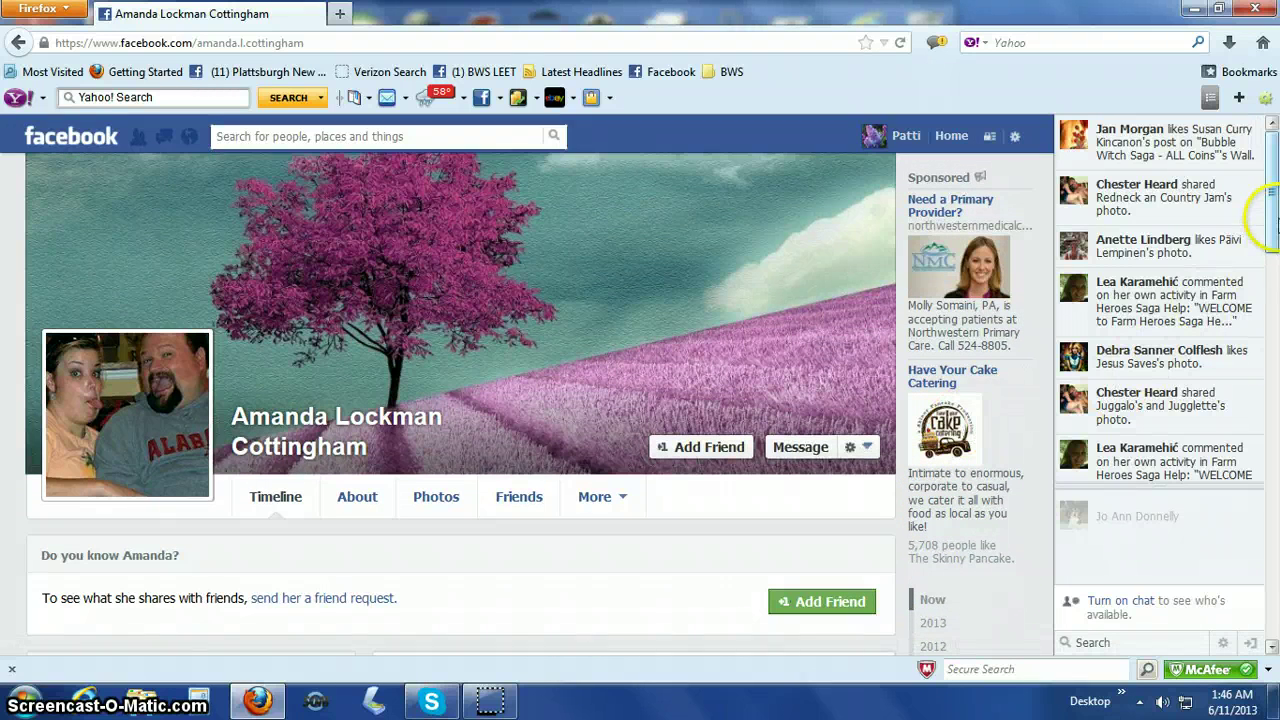
pyautogui.click(1275, 218)
pyautogui.moveTo(1275, 218); pyautogui.dragTo(1275, 429)
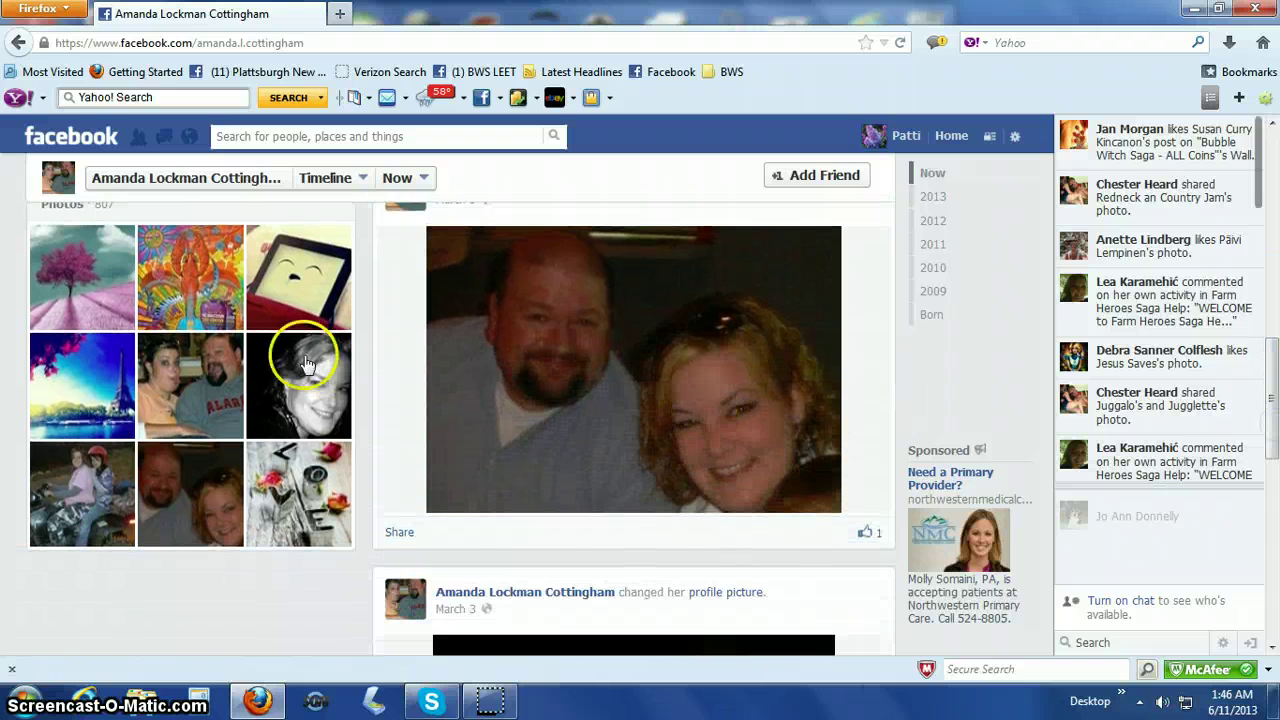
pyautogui.scroll(-2, 236, 330)
pyautogui.scroll(-5, 372, 409)
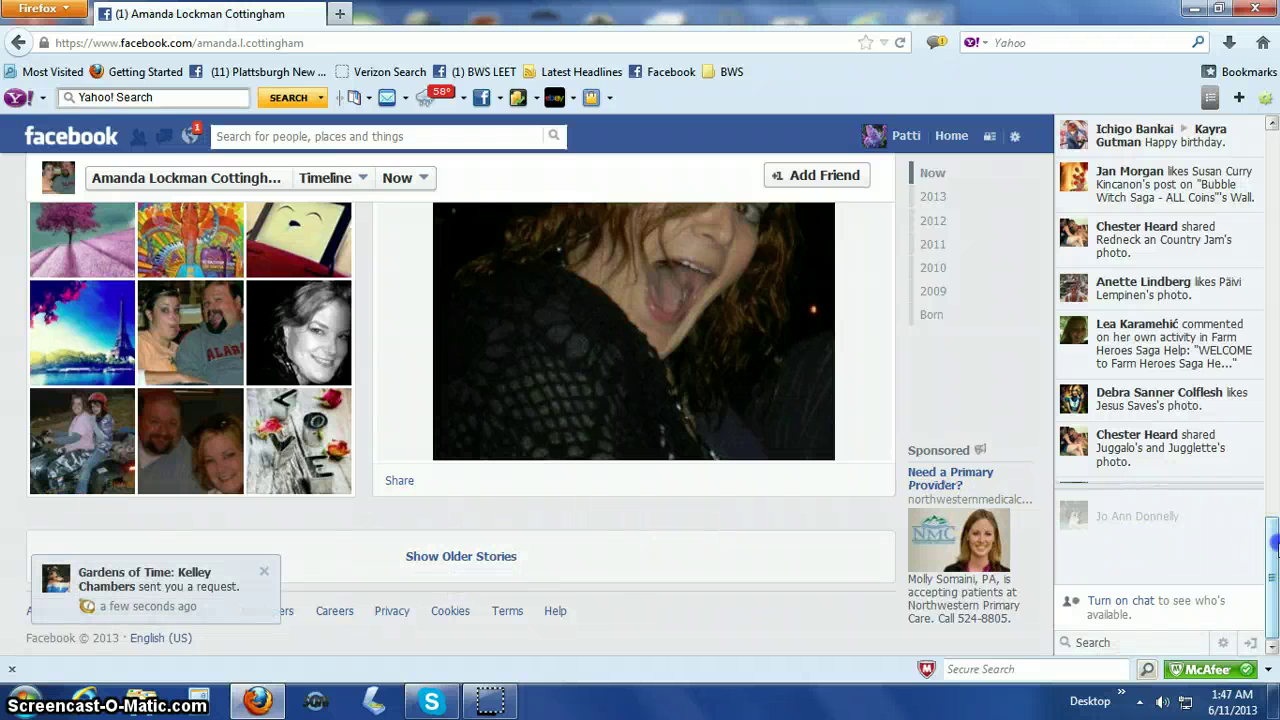
pyautogui.moveTo(1273, 541); pyautogui.dragTo(894, 363)
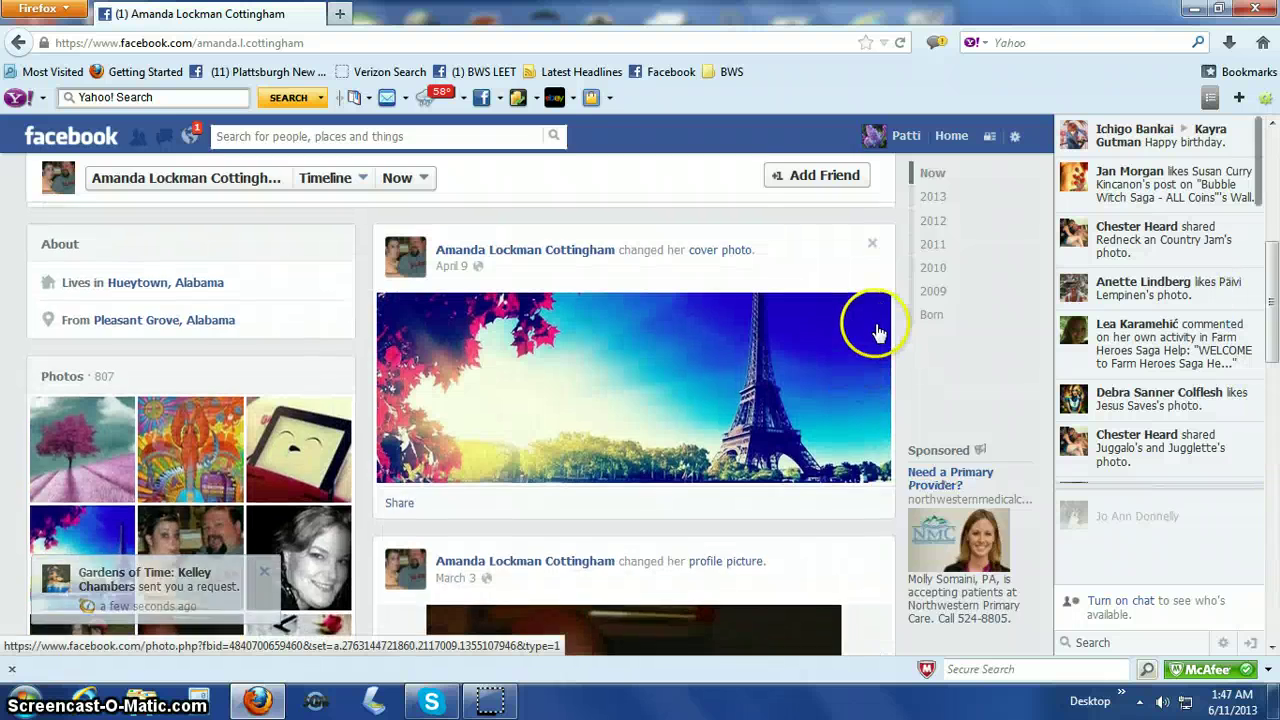
pyautogui.scroll(8, 877, 331)
pyautogui.scroll(2, 875, 310)
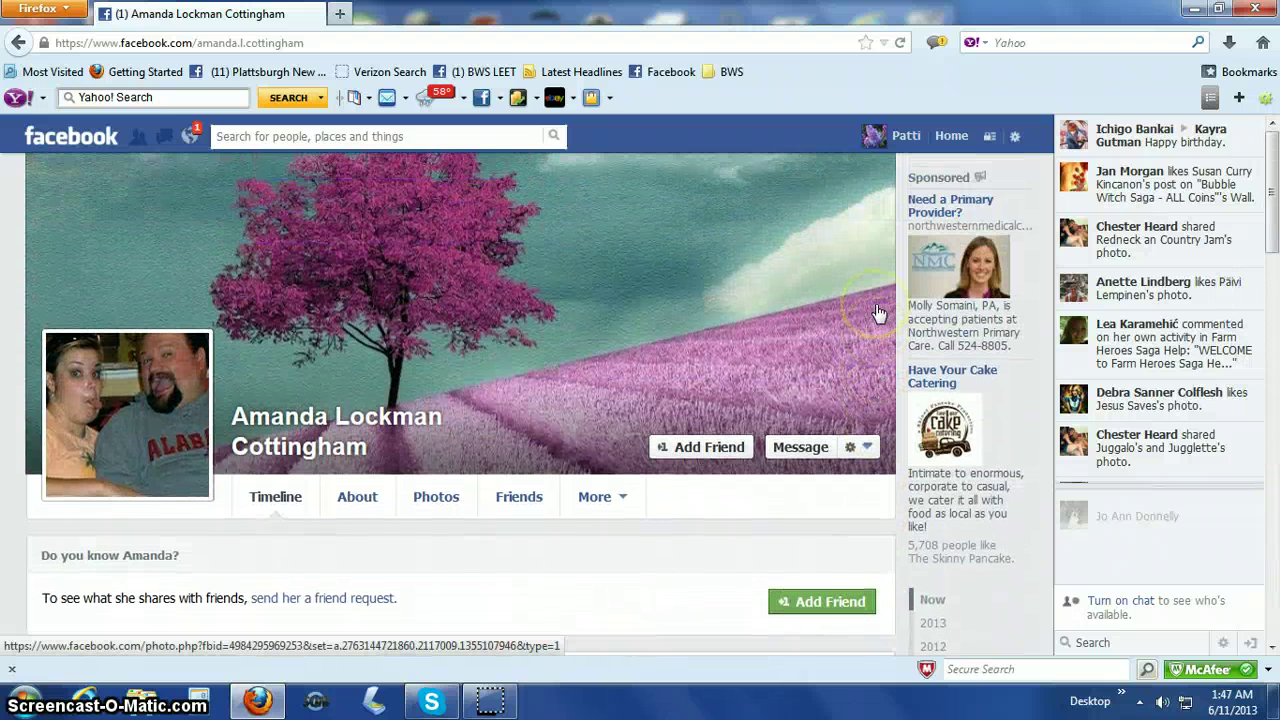
pyautogui.scroll(-2, 877, 313)
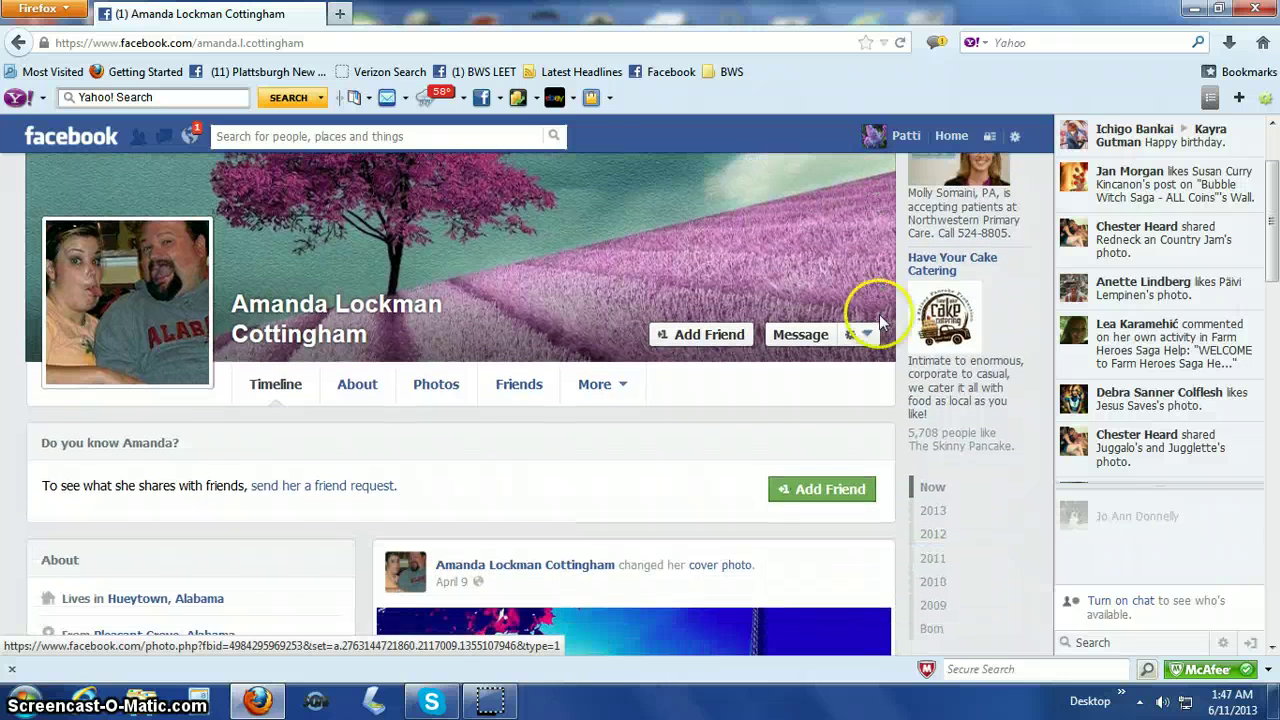
# - Check the applicant's Friends and Games sections, returning to the timeline after each
pyautogui.click(505, 395)
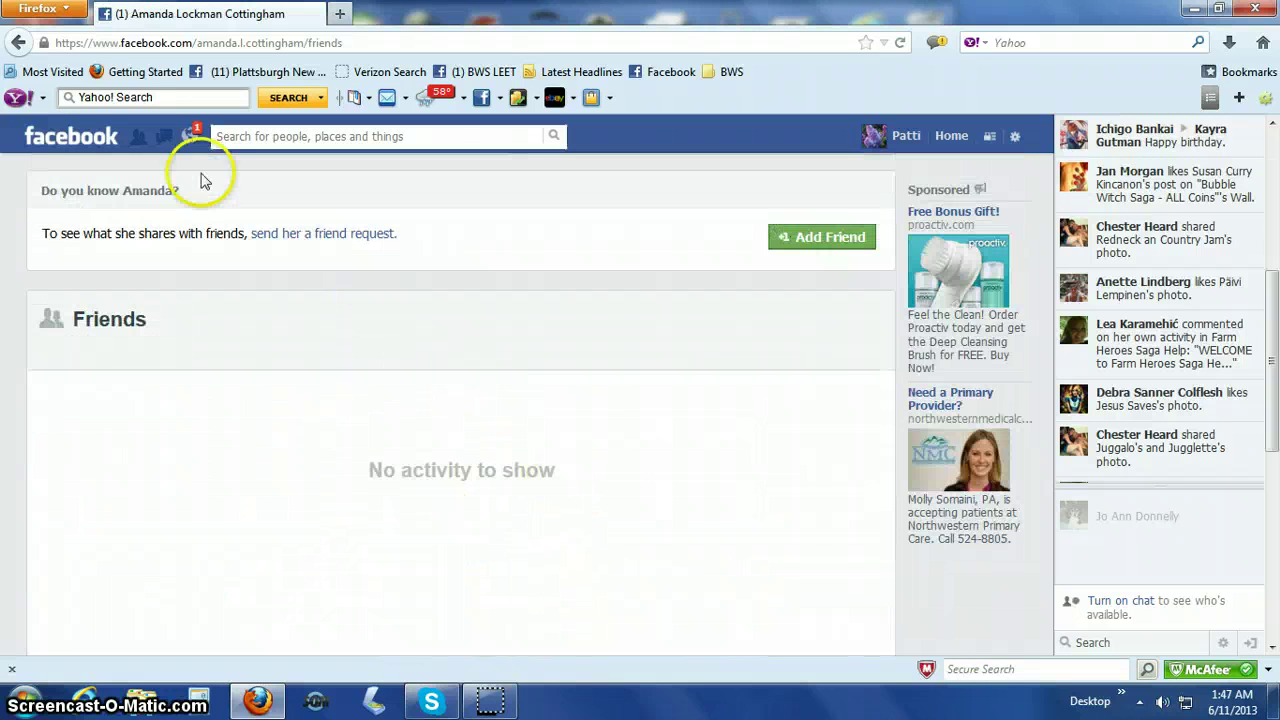
pyautogui.click(20, 45)
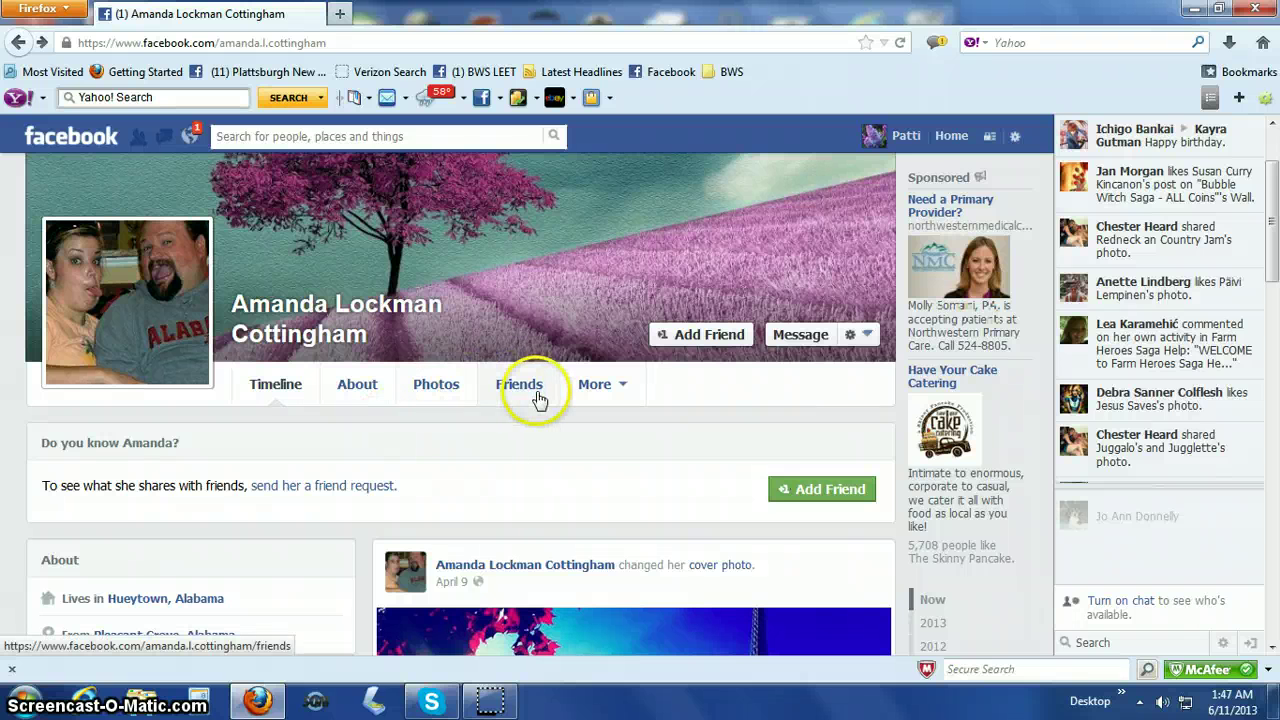
pyautogui.click(628, 396)
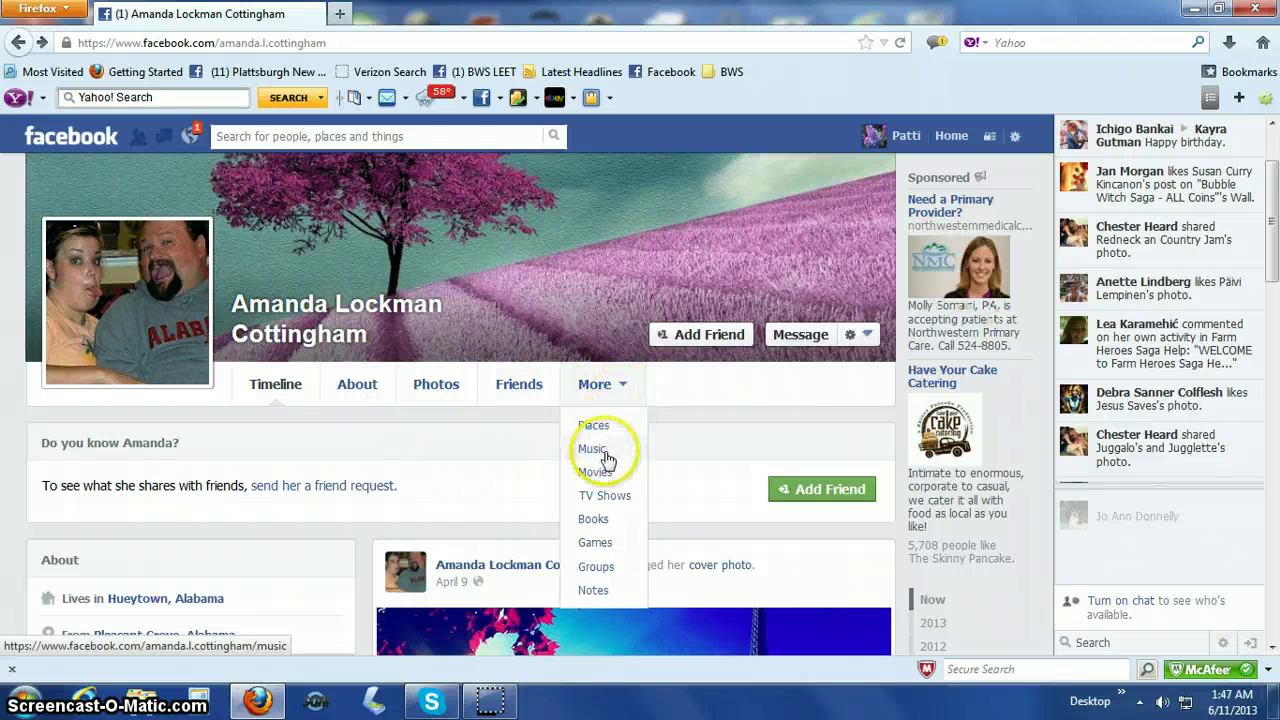
pyautogui.click(607, 550)
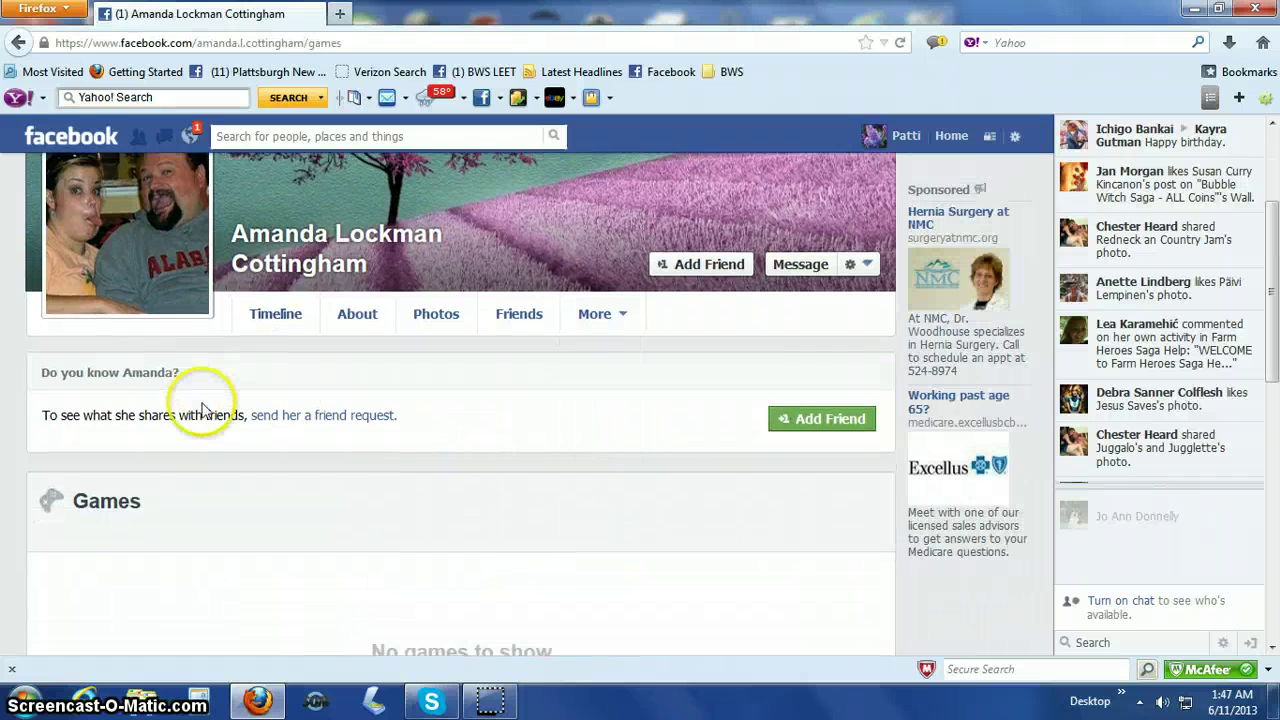
pyautogui.scroll(4, 200, 410)
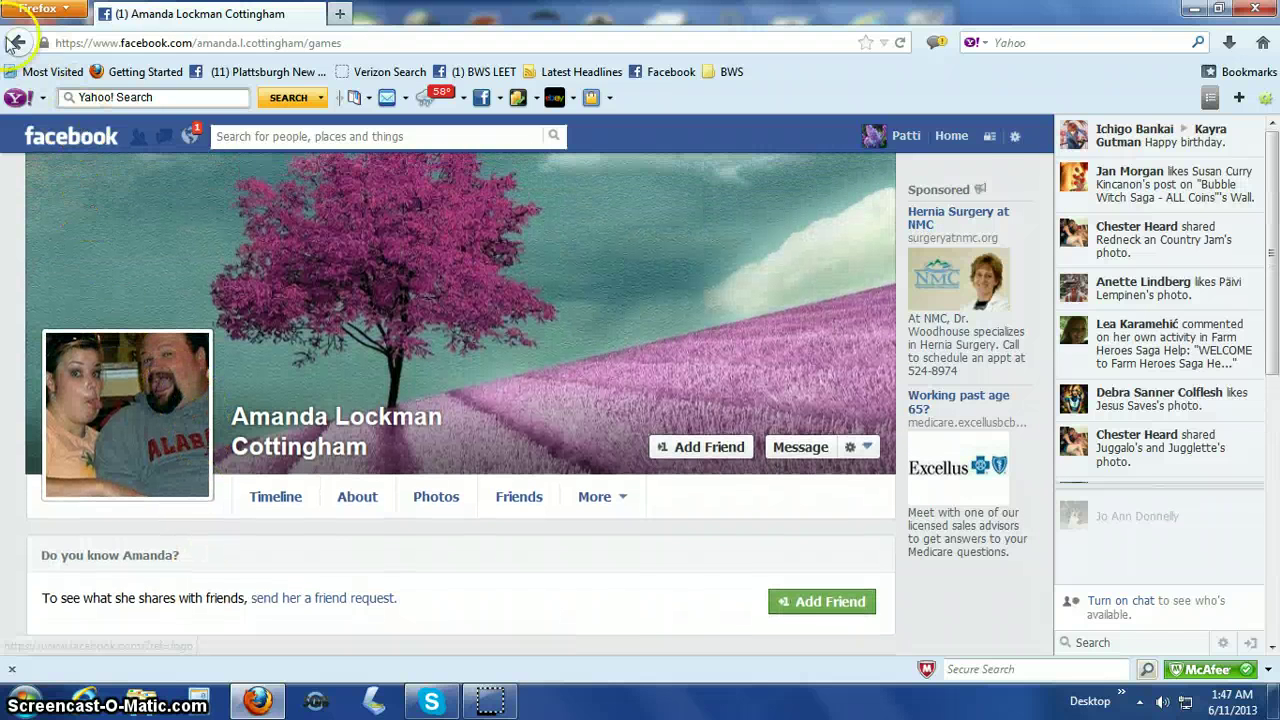
pyautogui.click(19, 47)
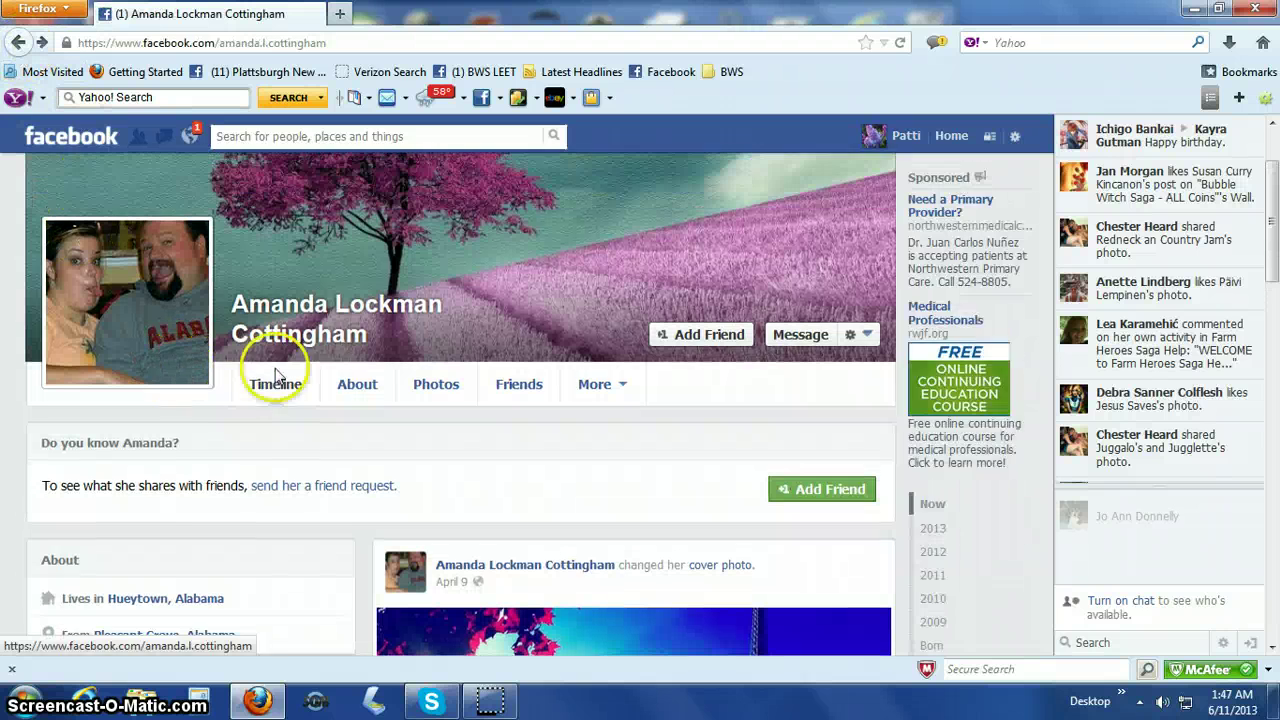
# - Review the About details and recent posts on the applicant's timeline
pyautogui.scroll(-3, 341, 387)
pyautogui.scroll(-1, 341, 387)
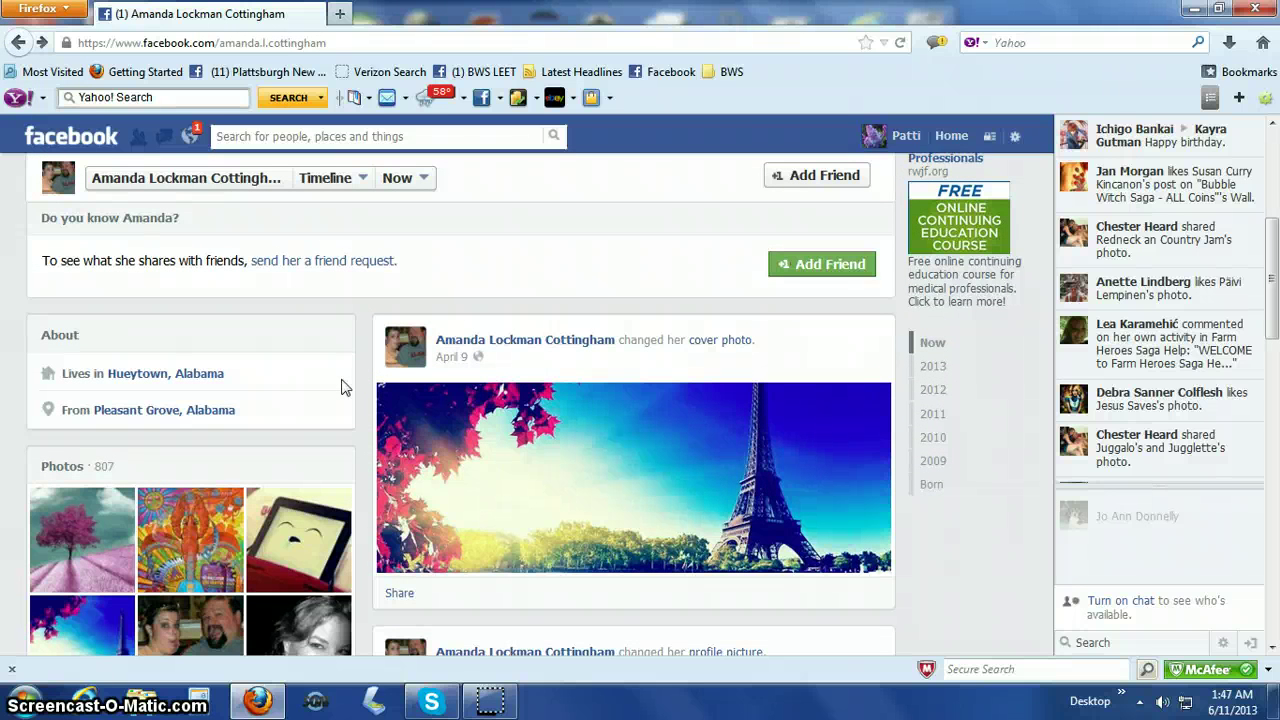
pyautogui.scroll(4, 341, 387)
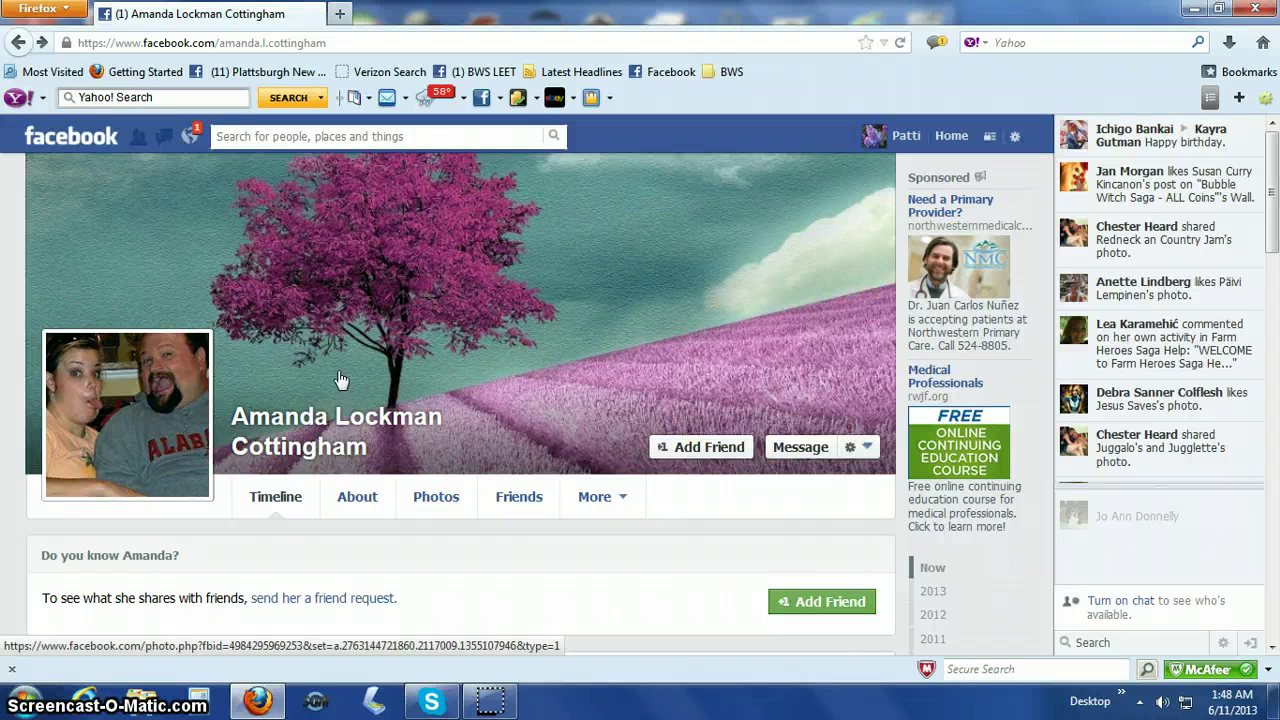
pyautogui.click(204, 270)
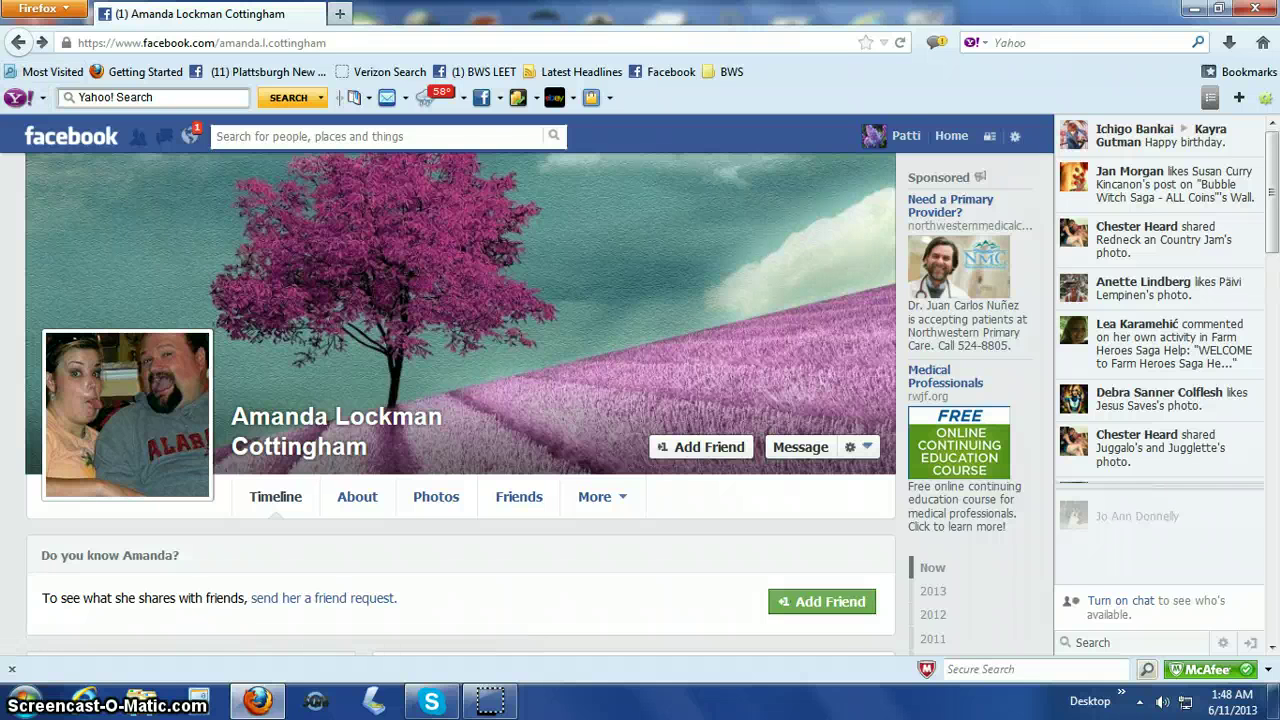
# - Return to the Bubble Witch Saga Fan Site Group, open the requesting member's profile and copy its web address
pyautogui.click(15, 45)
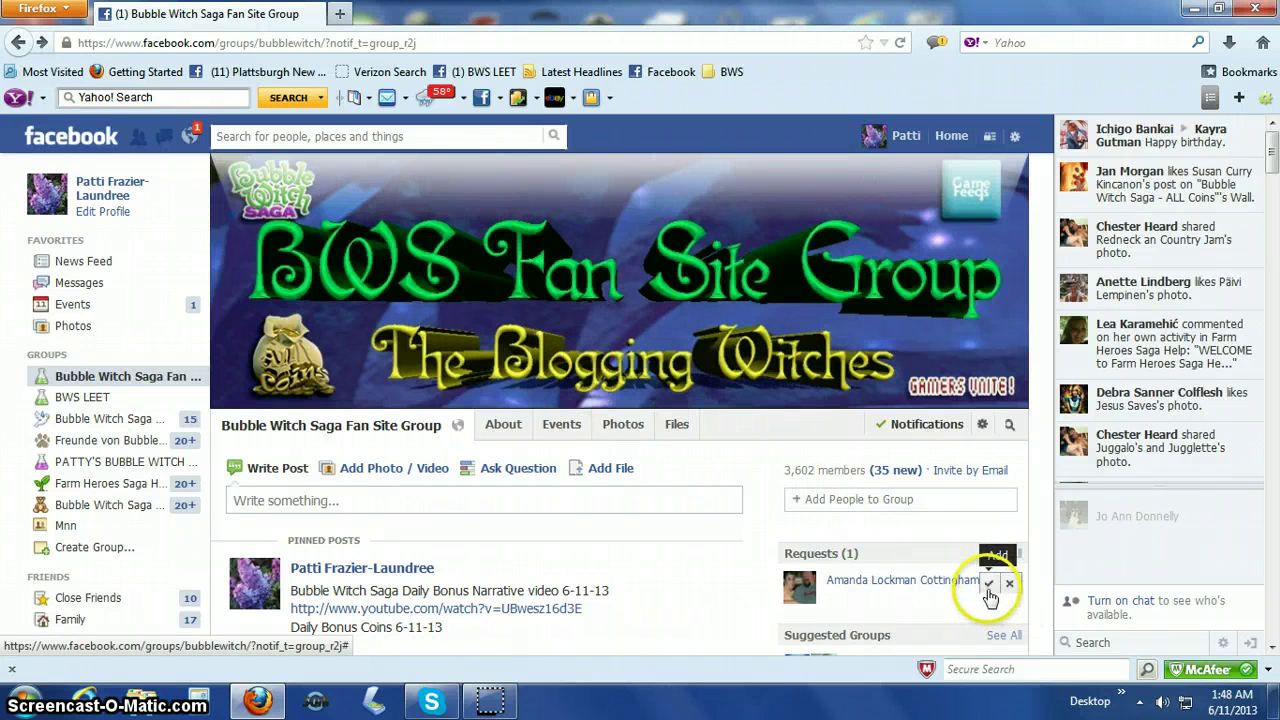
pyautogui.moveTo(958, 592)
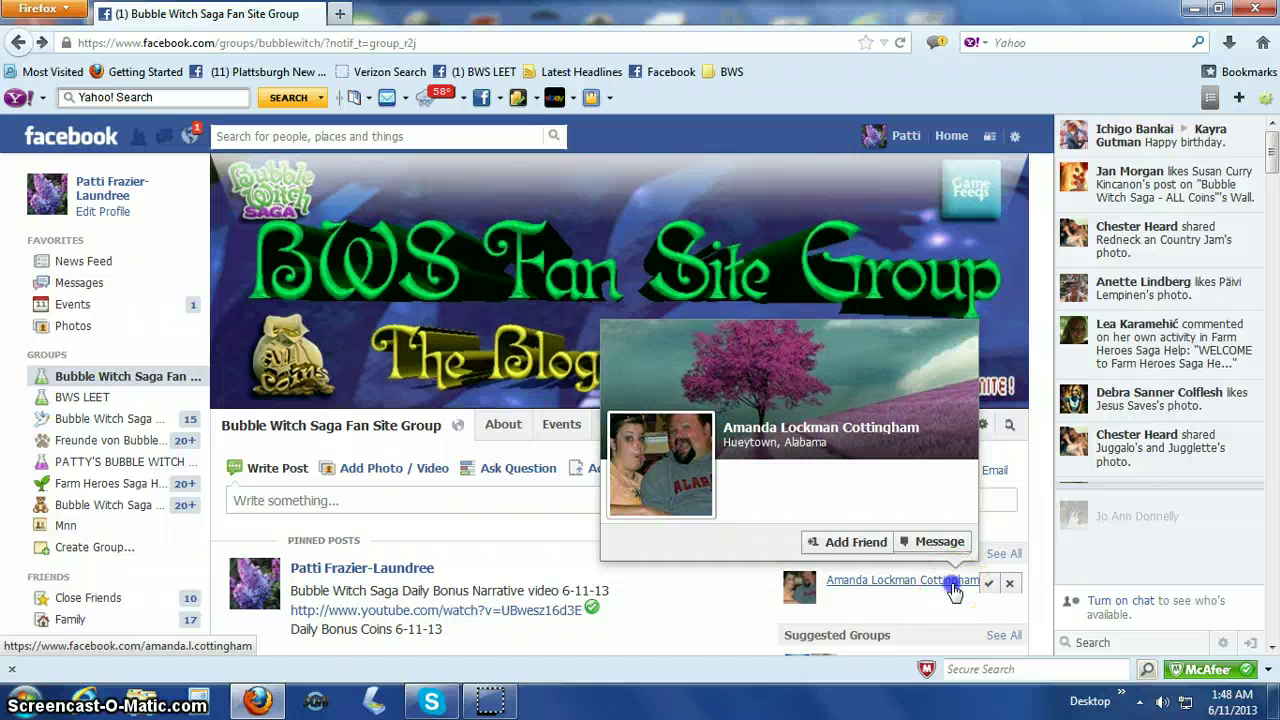
pyautogui.click(953, 590)
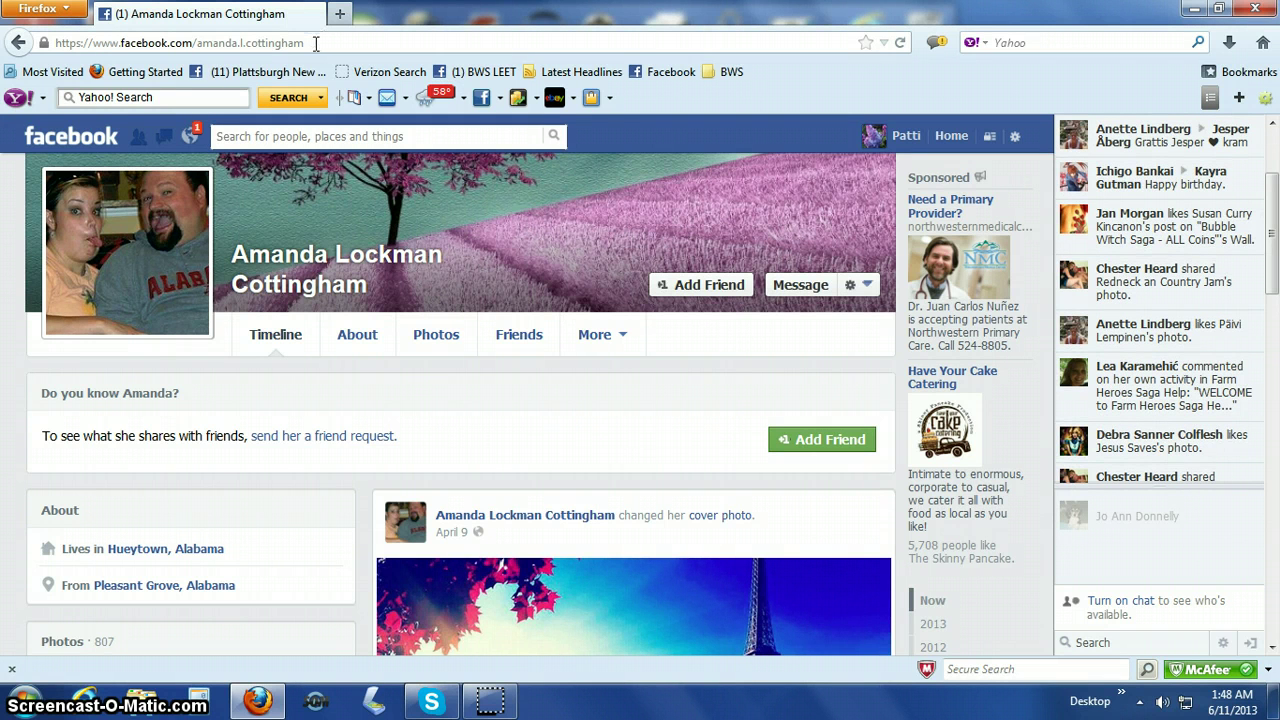
pyautogui.click(313, 43)
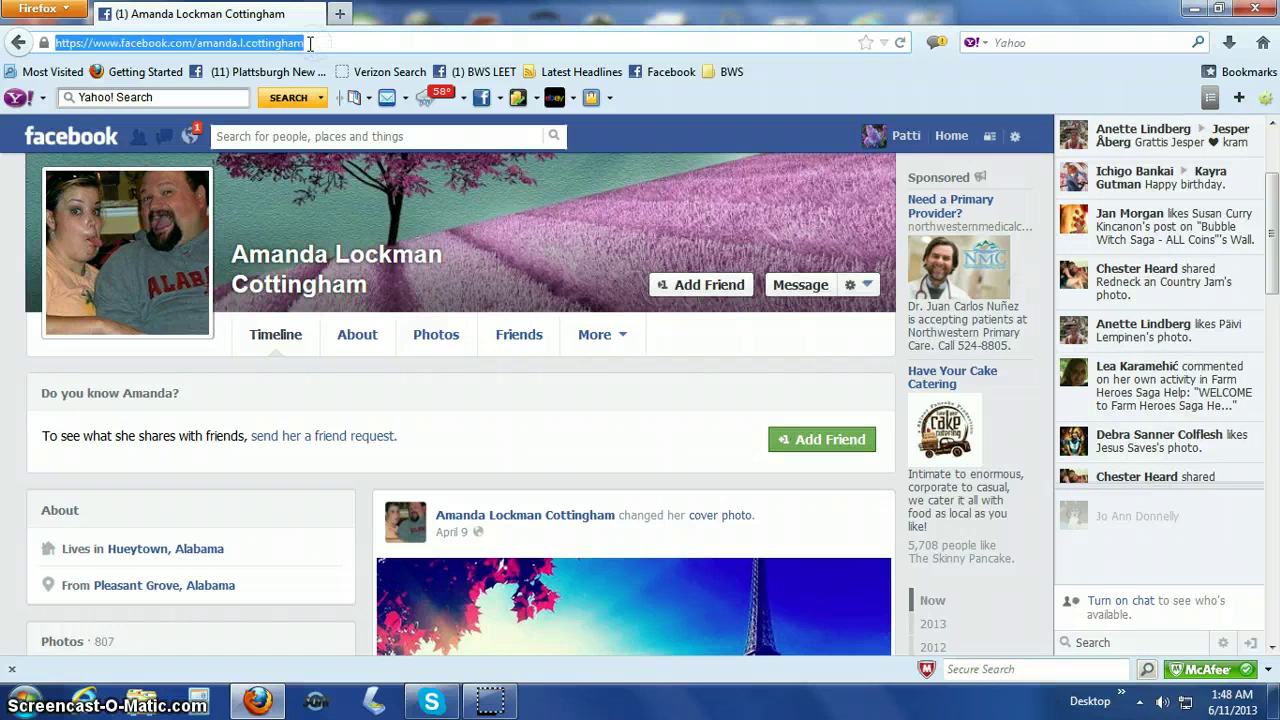
pyautogui.rightClick(152, 38)
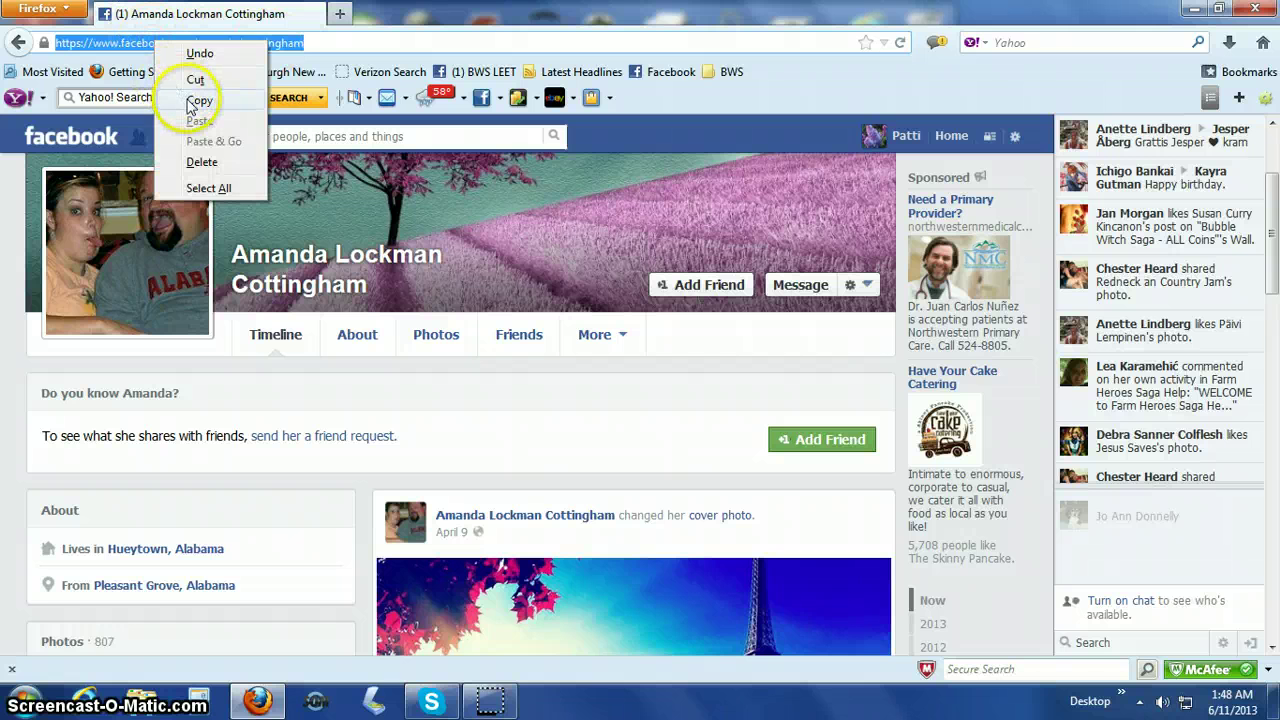
pyautogui.click(187, 99)
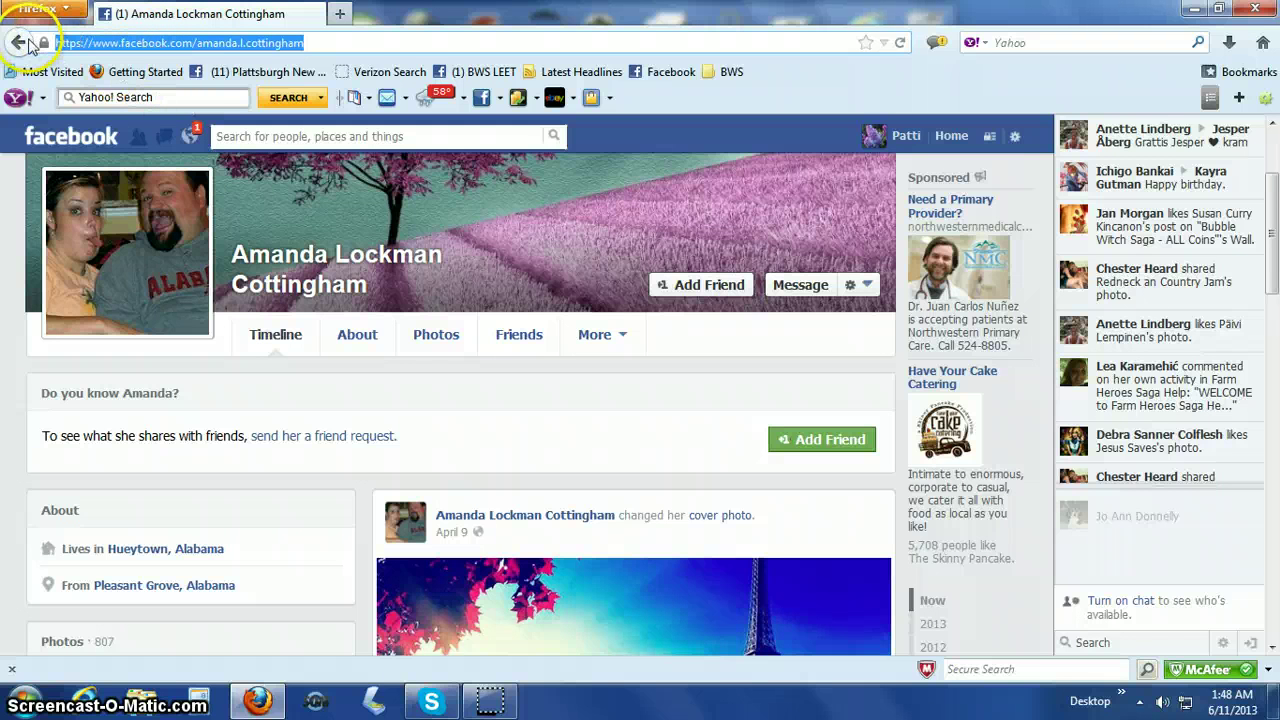
# - Draft a BWS LEET group post reading "Question re membership" with the applicant's profile link pasted on the line below
pyautogui.click(27, 43)
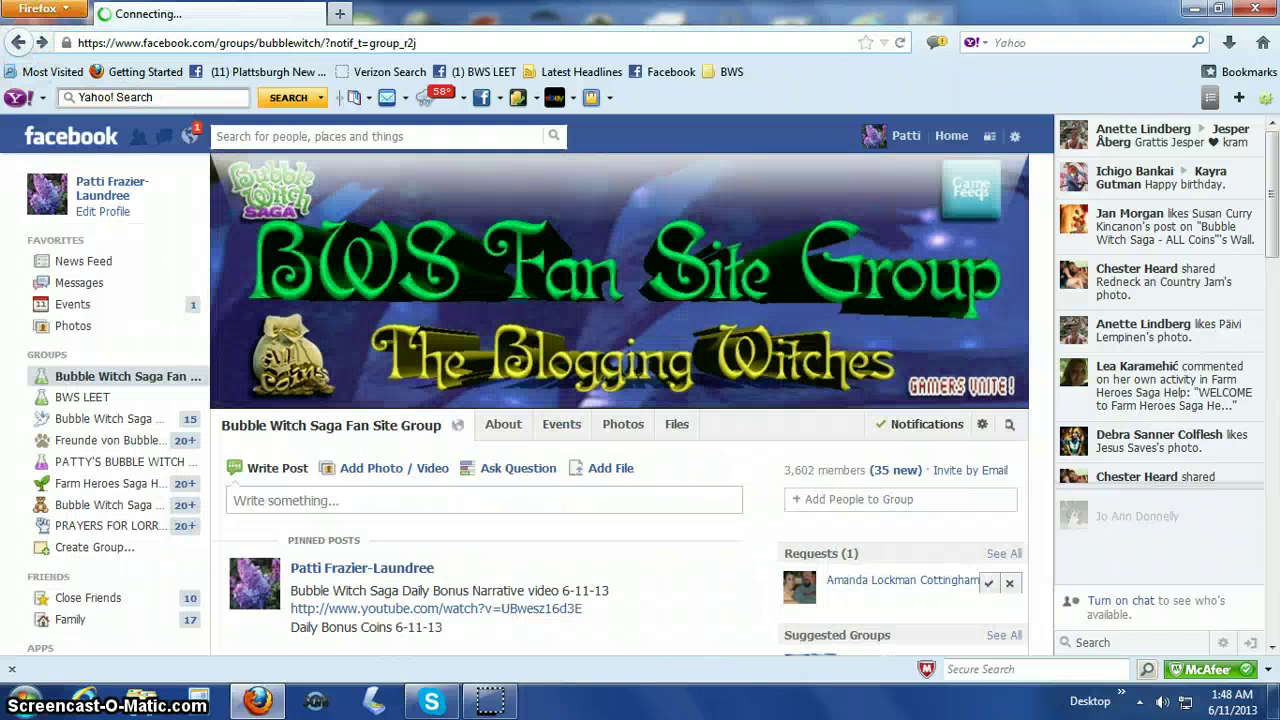
pyautogui.click(70, 398)
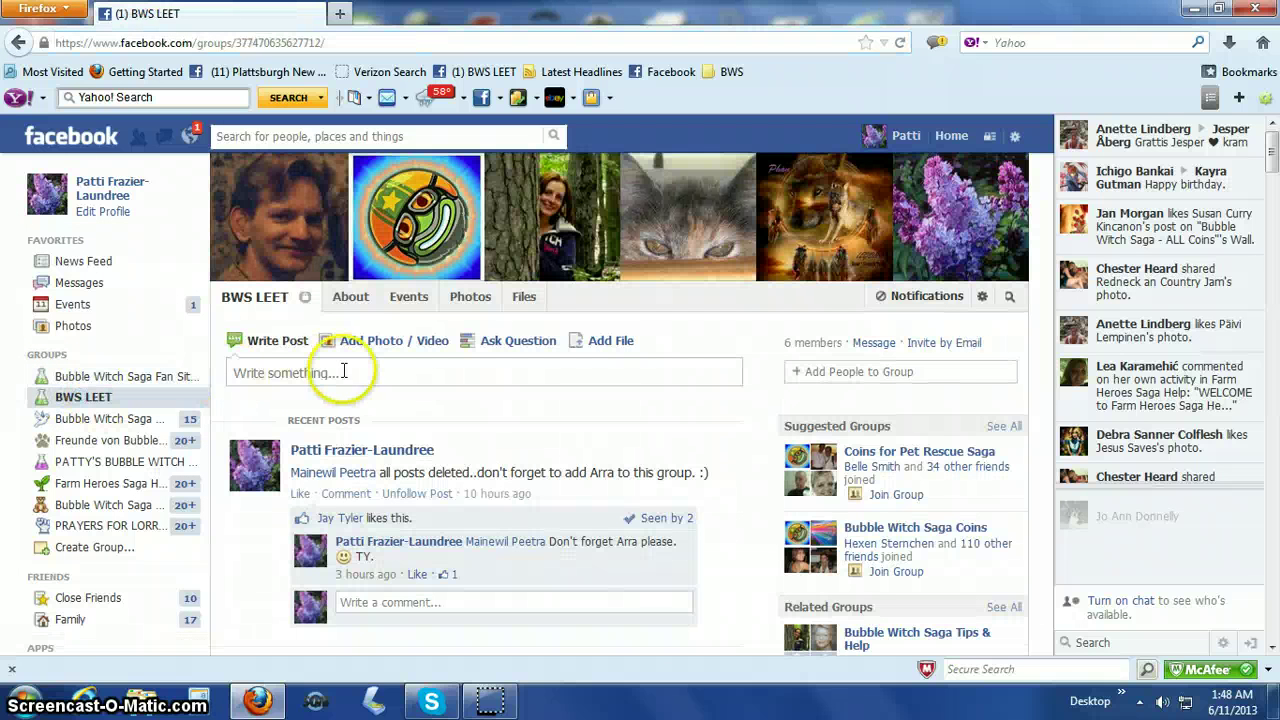
pyautogui.click(244, 368)
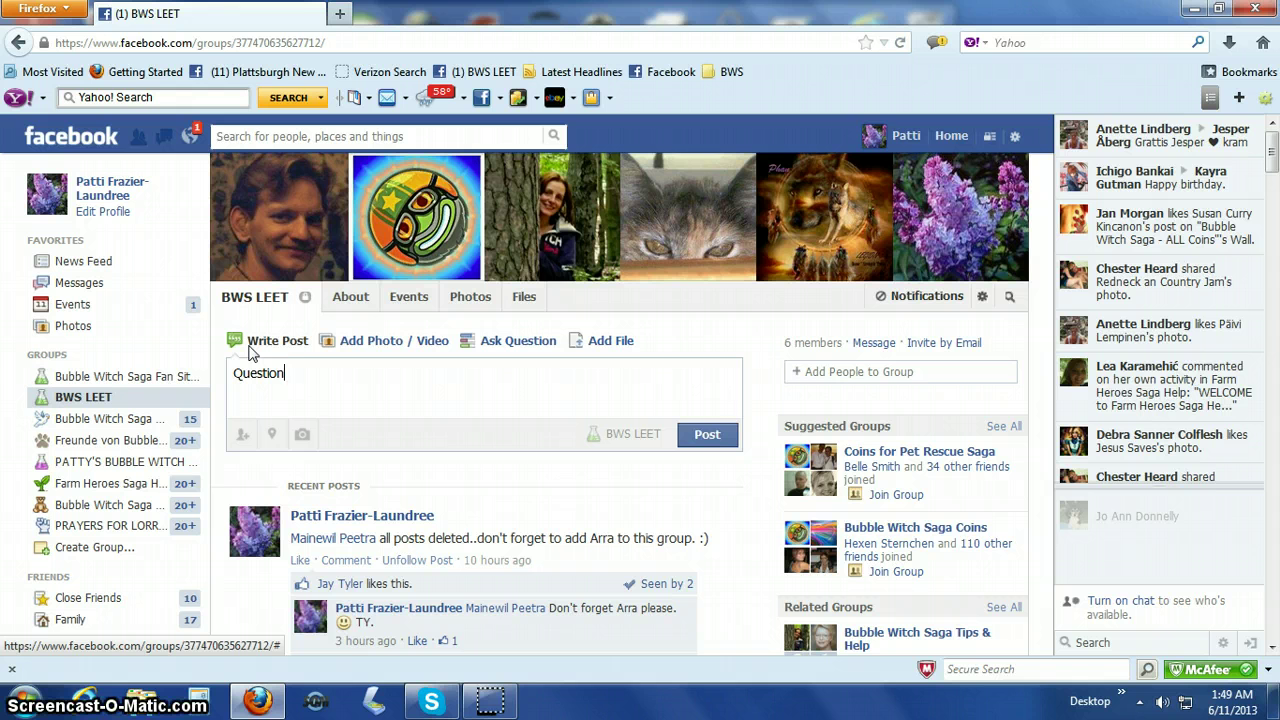
pyautogui.write('mbership')
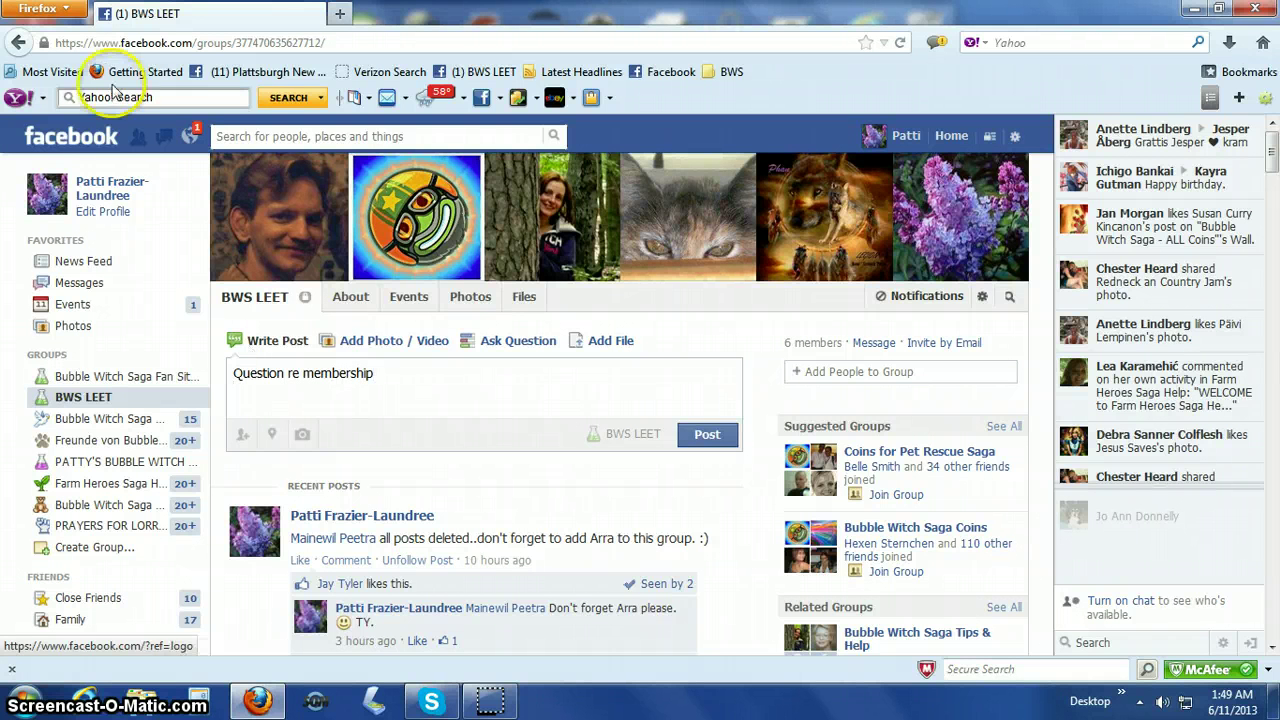
pyautogui.rightClick(236, 390)
pyautogui.click(281, 470)
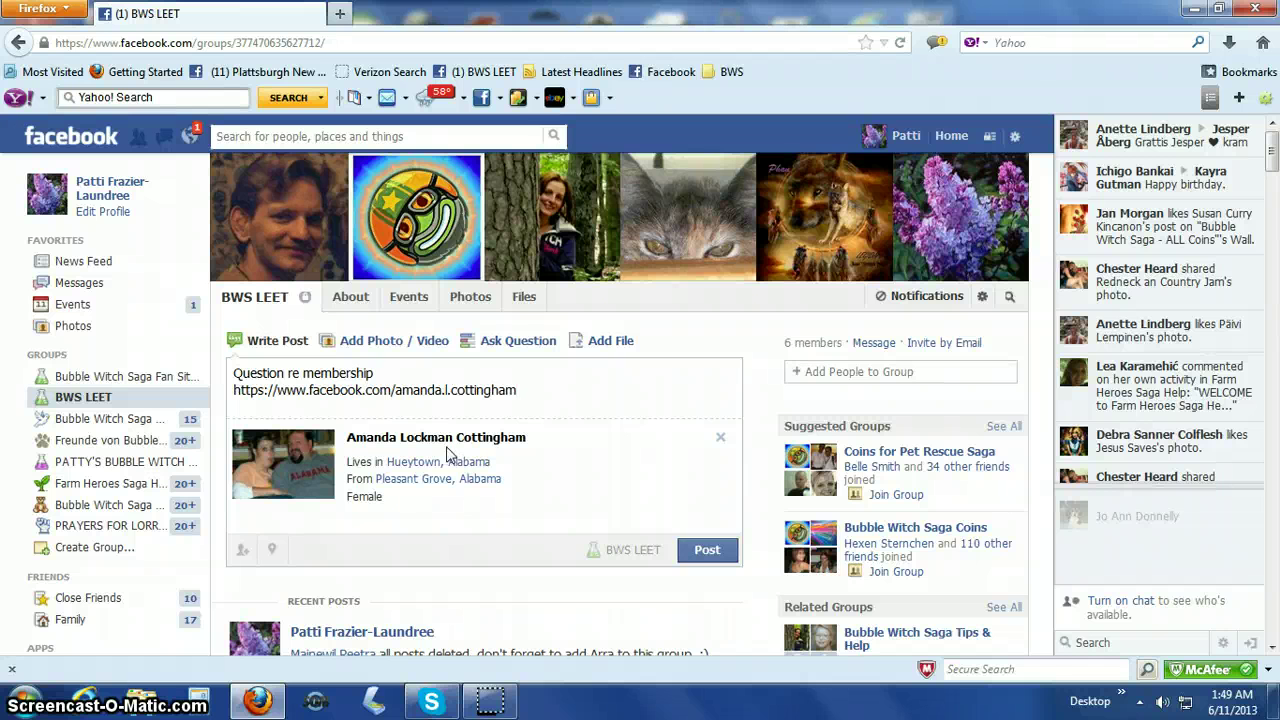
pyautogui.click(716, 558)
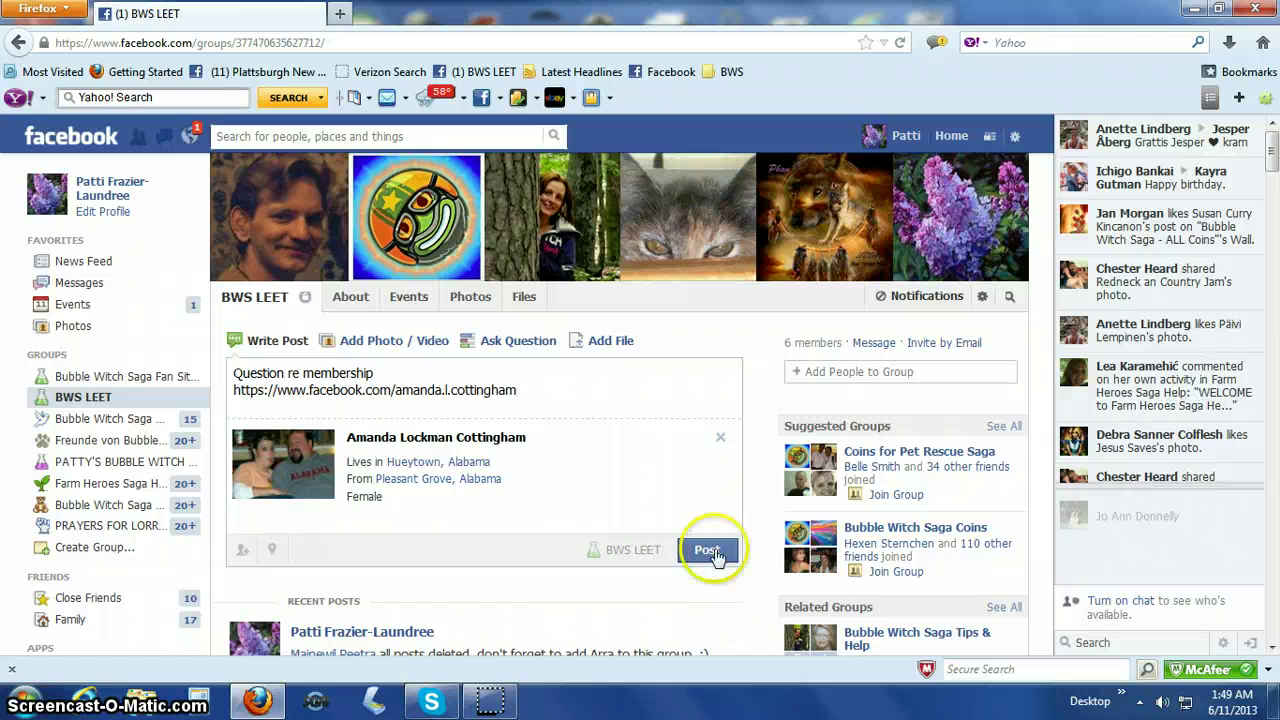
# - Leave the unfinished post for the Bubble Witch Saga Fan Site Group and approve the pending join request
pyautogui.click(106, 380)
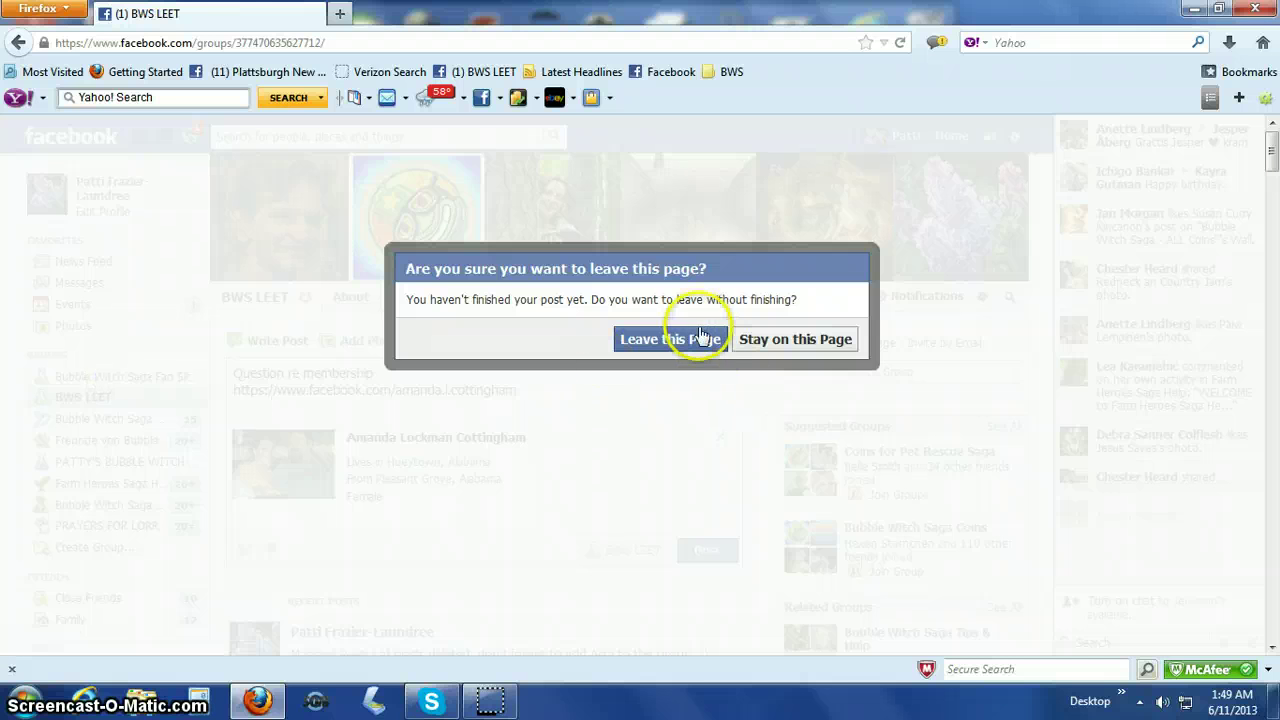
pyautogui.click(702, 340)
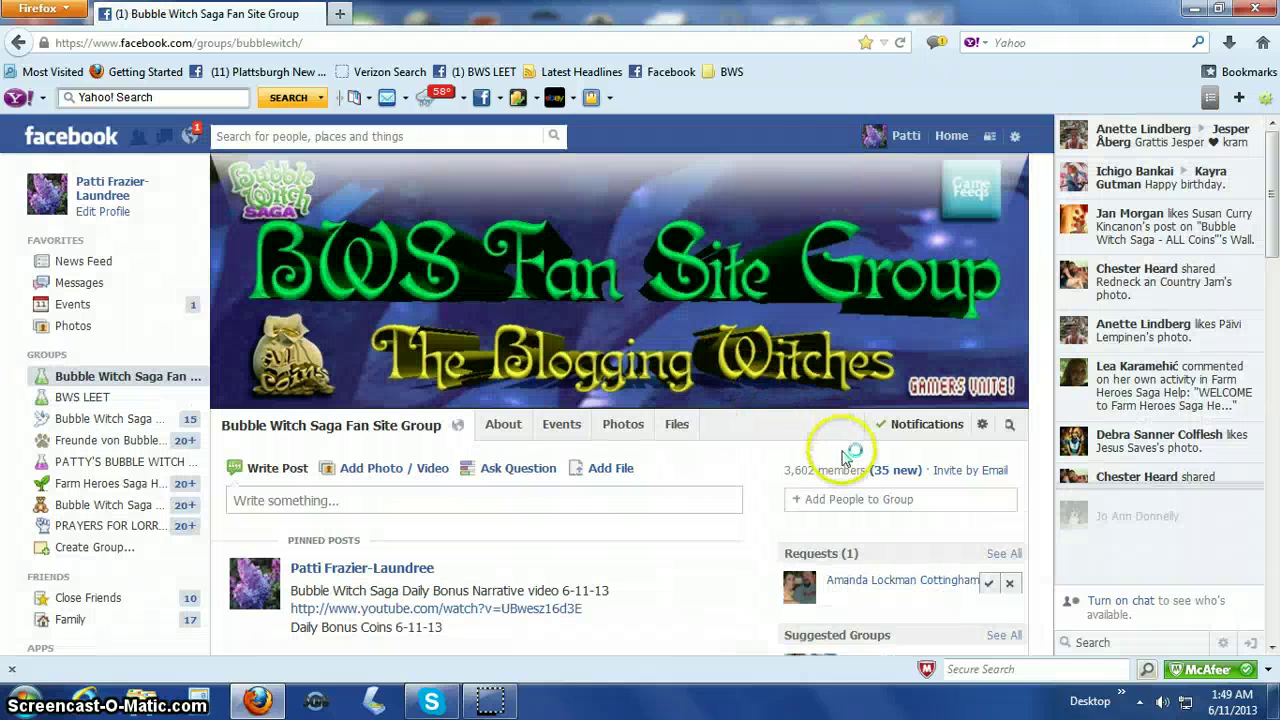
pyautogui.scroll(-2, 850, 450)
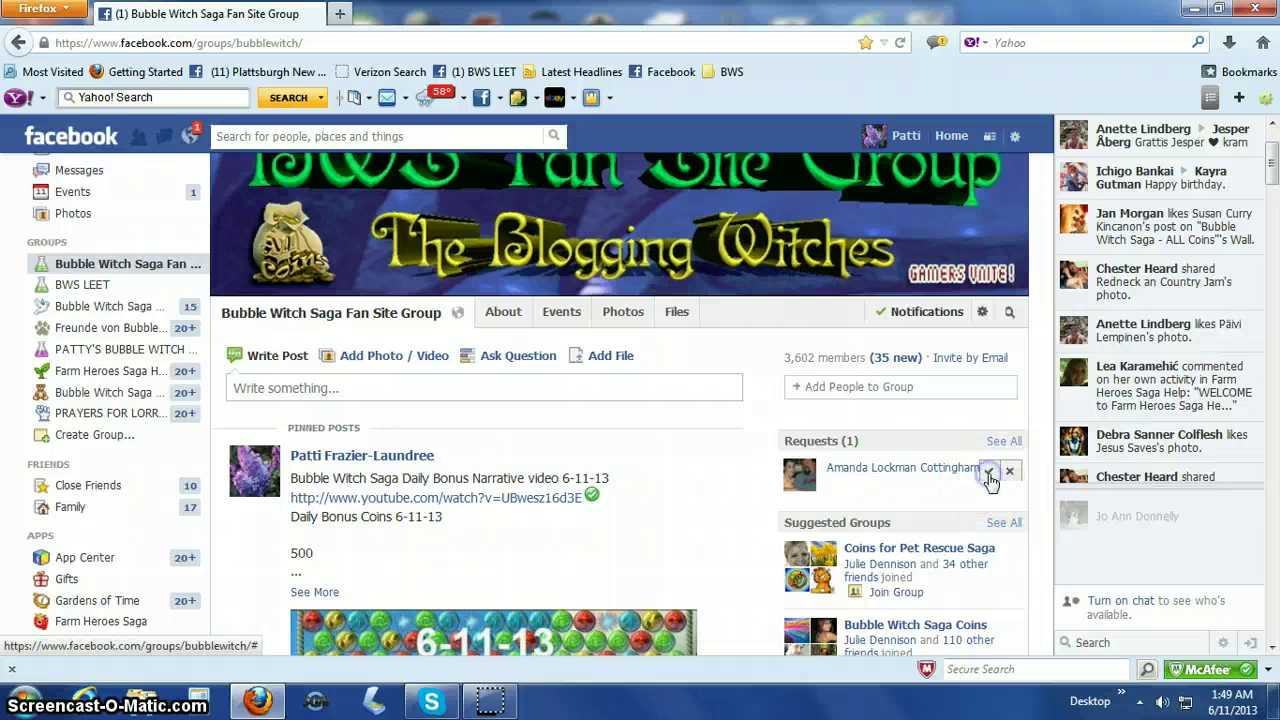
pyautogui.click(988, 475)
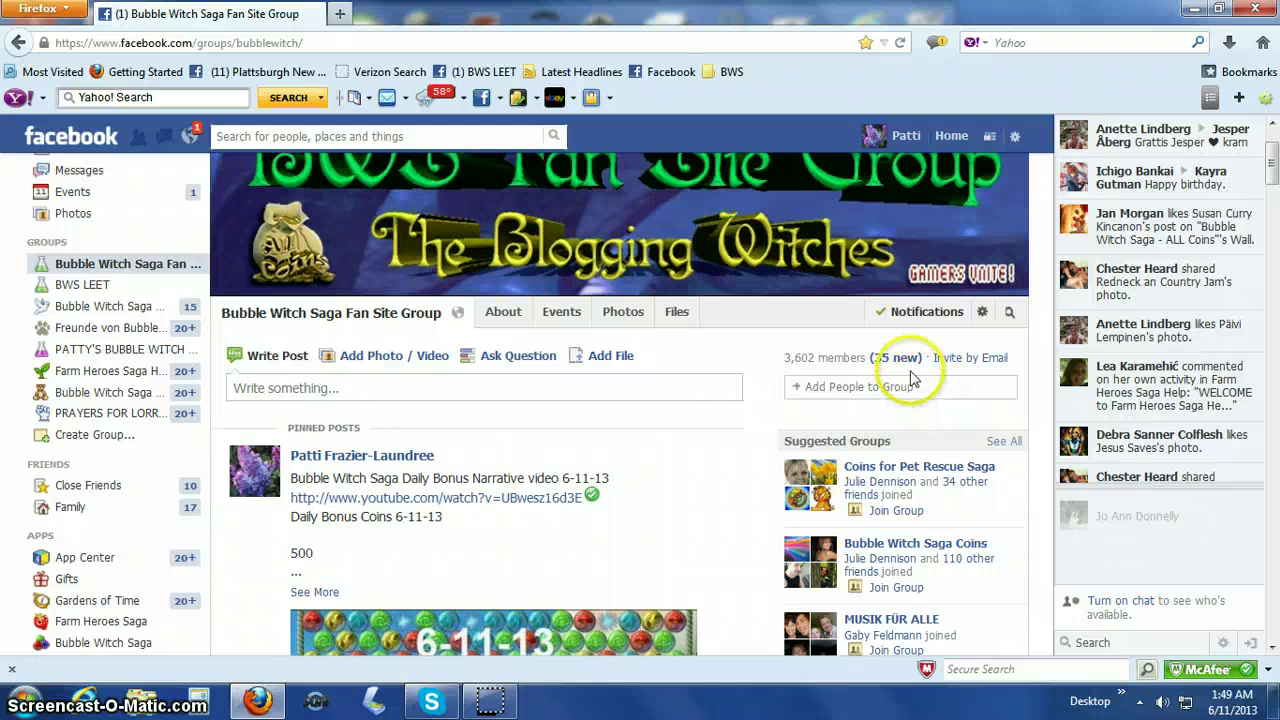
# - Find and open the "Welcome new admission" document in the BWS LEET group's files
pyautogui.click(105, 293)
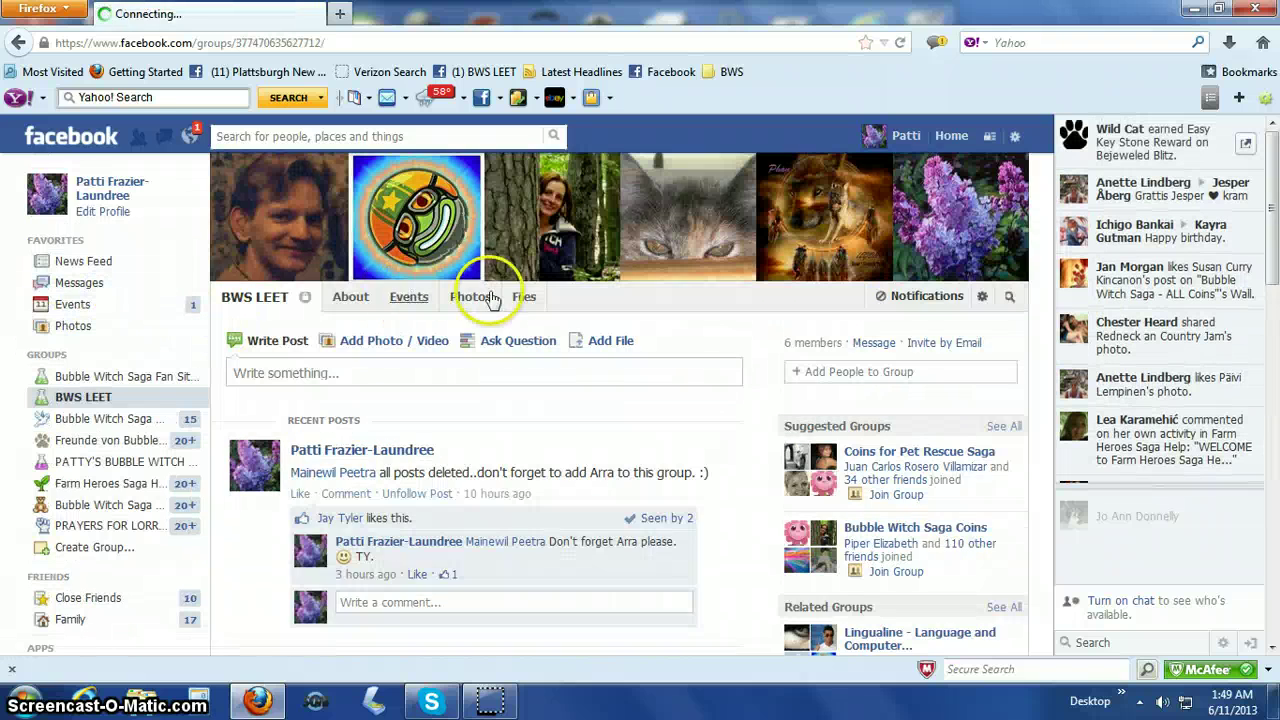
pyautogui.click(518, 297)
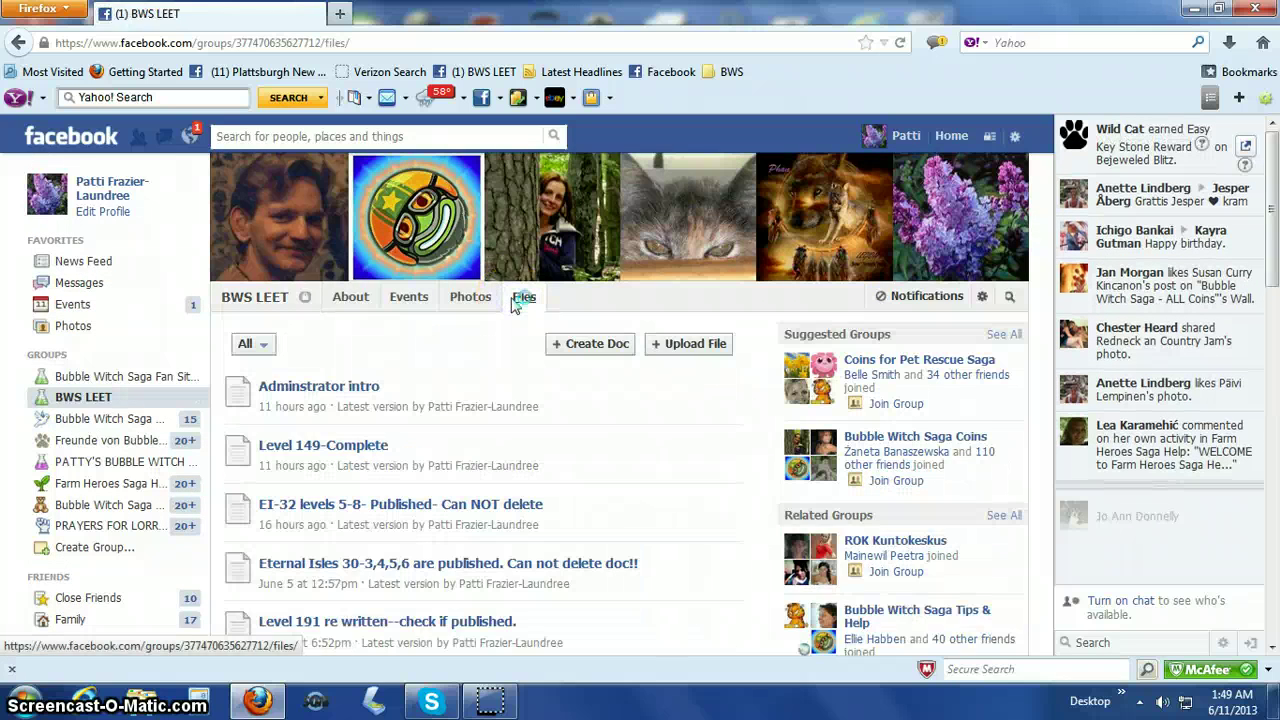
pyautogui.scroll(-5, 345, 306)
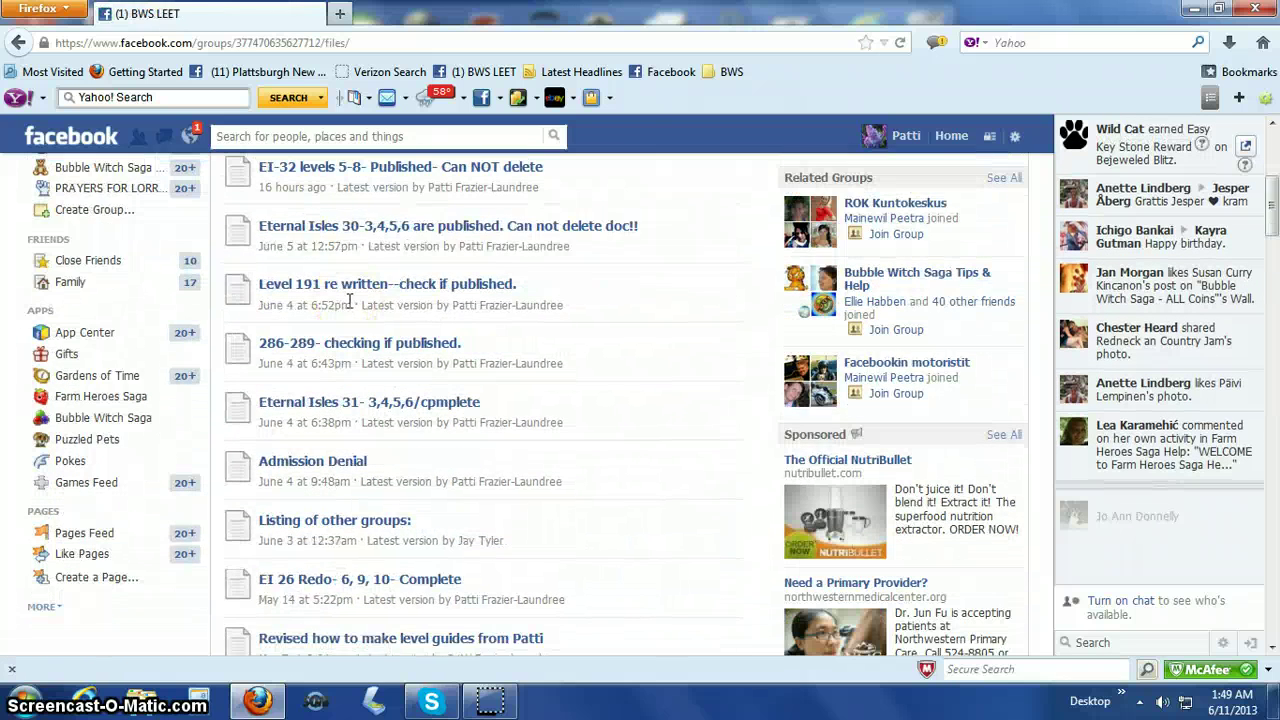
pyautogui.scroll(3, 349, 302)
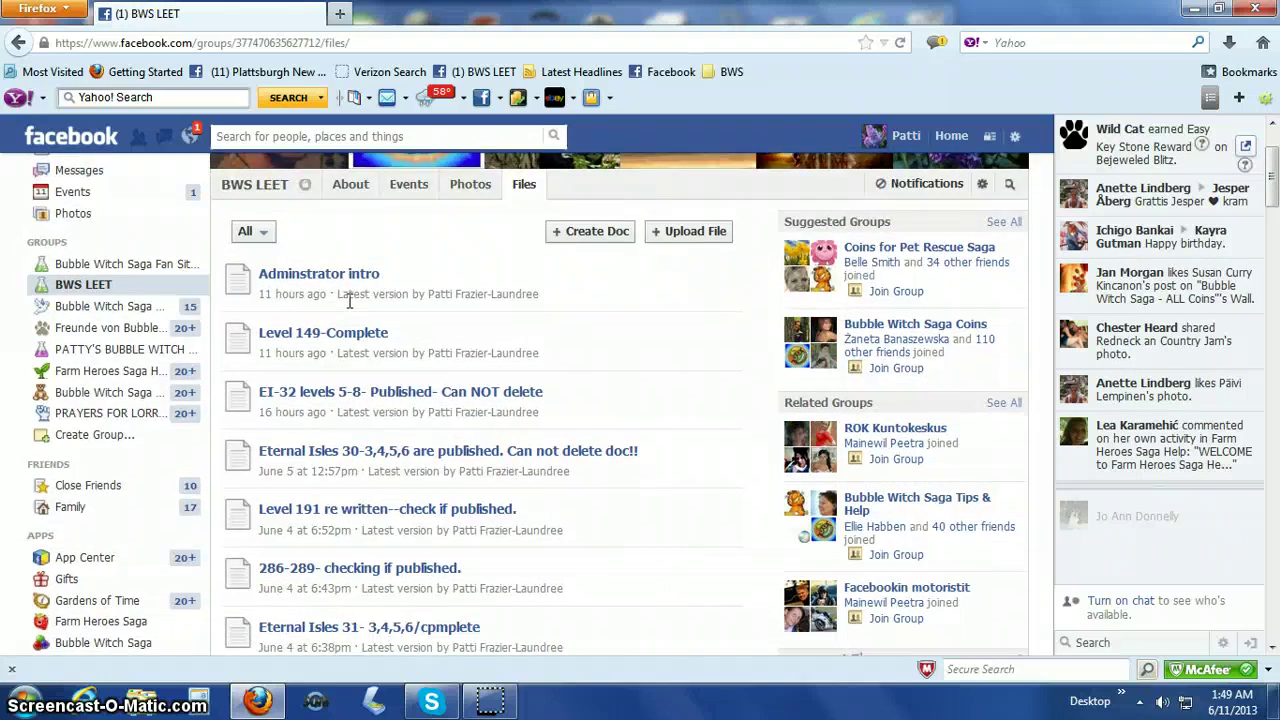
pyautogui.scroll(-1, 350, 306)
pyautogui.scroll(-5, 349, 308)
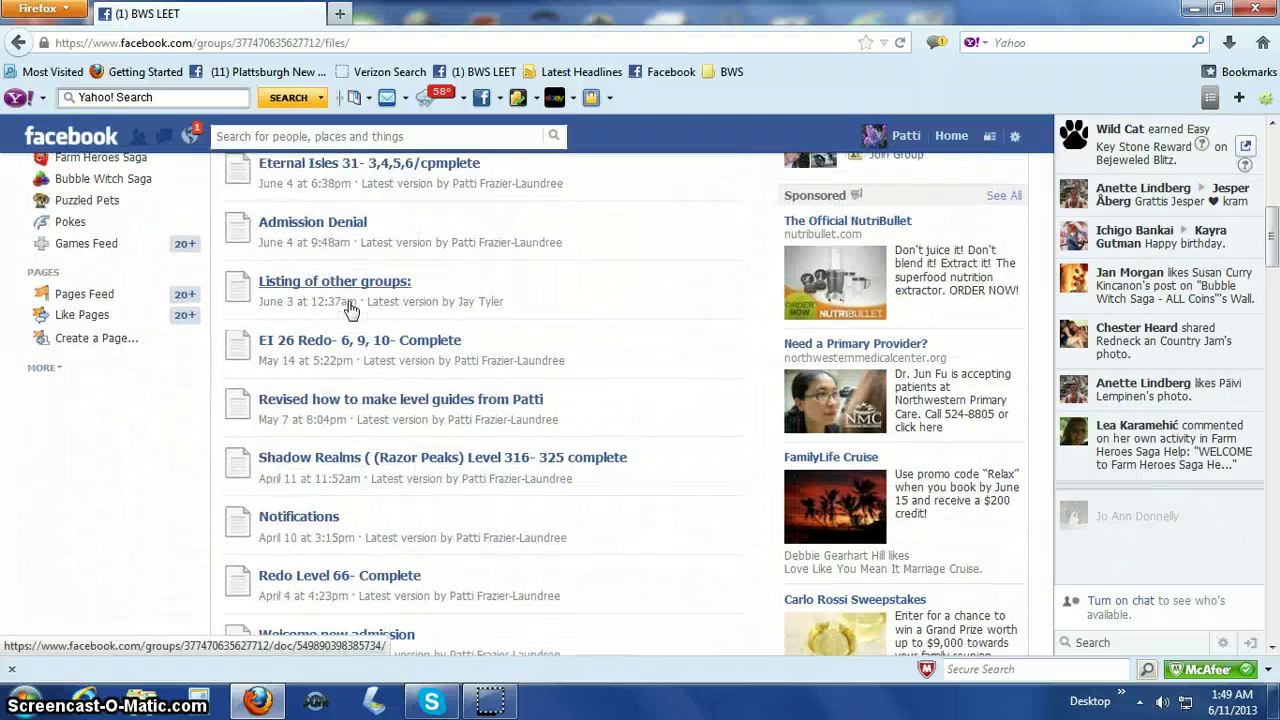
pyautogui.scroll(-2, 350, 310)
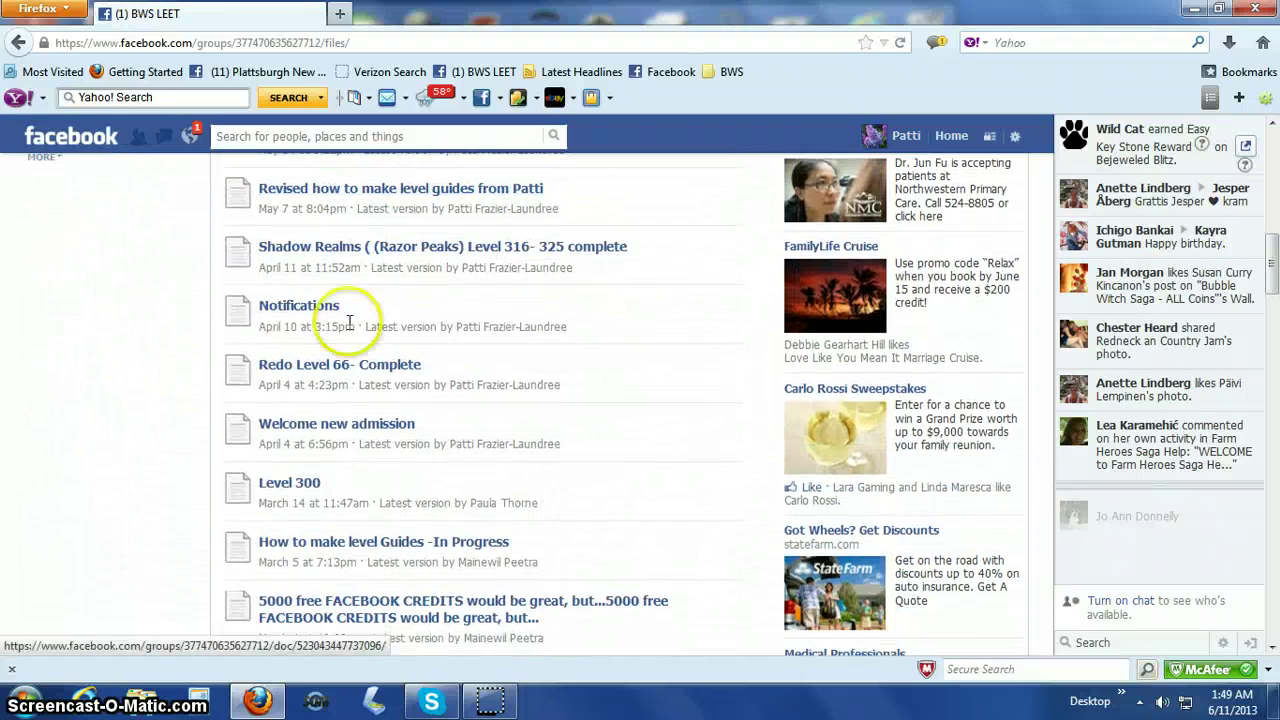
pyautogui.click(335, 430)
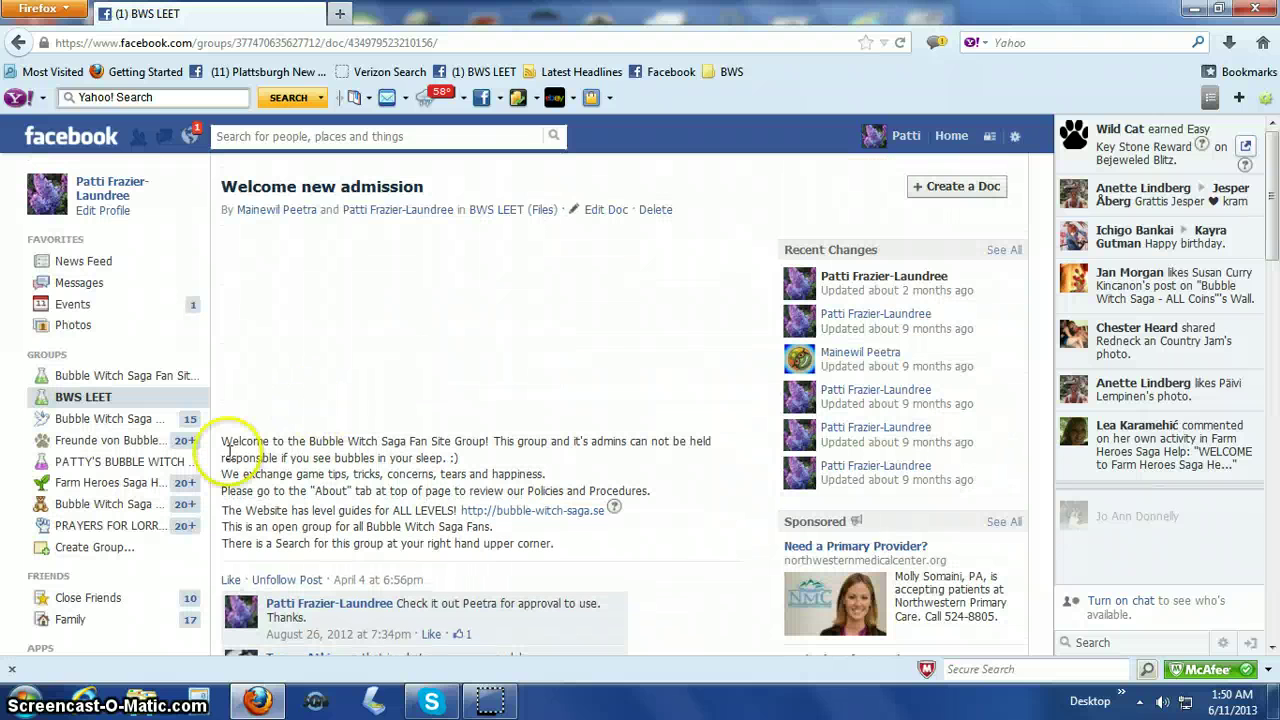
# - Copy the document's full welcome text, from "Welcome to the Bubble Witch Saga Fan Site Group!" through "right hand upper corner."
pyautogui.click(228, 441)
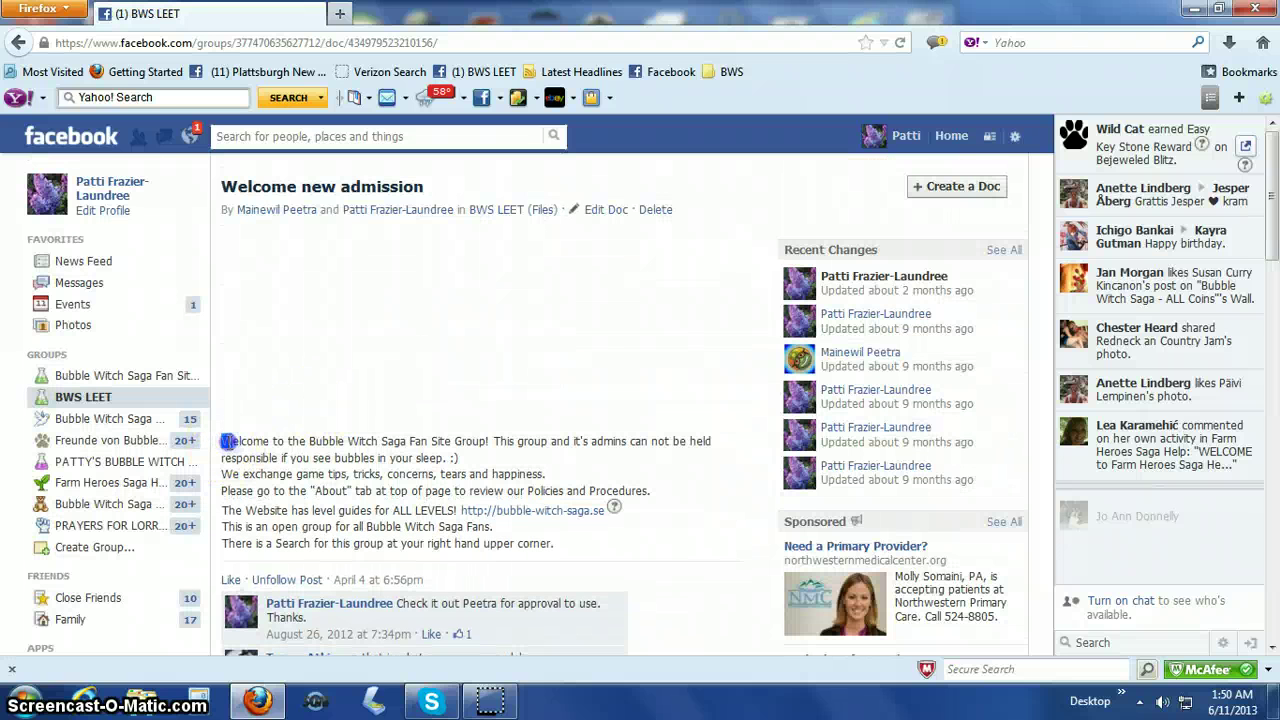
pyautogui.moveTo(222, 441); pyautogui.dragTo(566, 540)
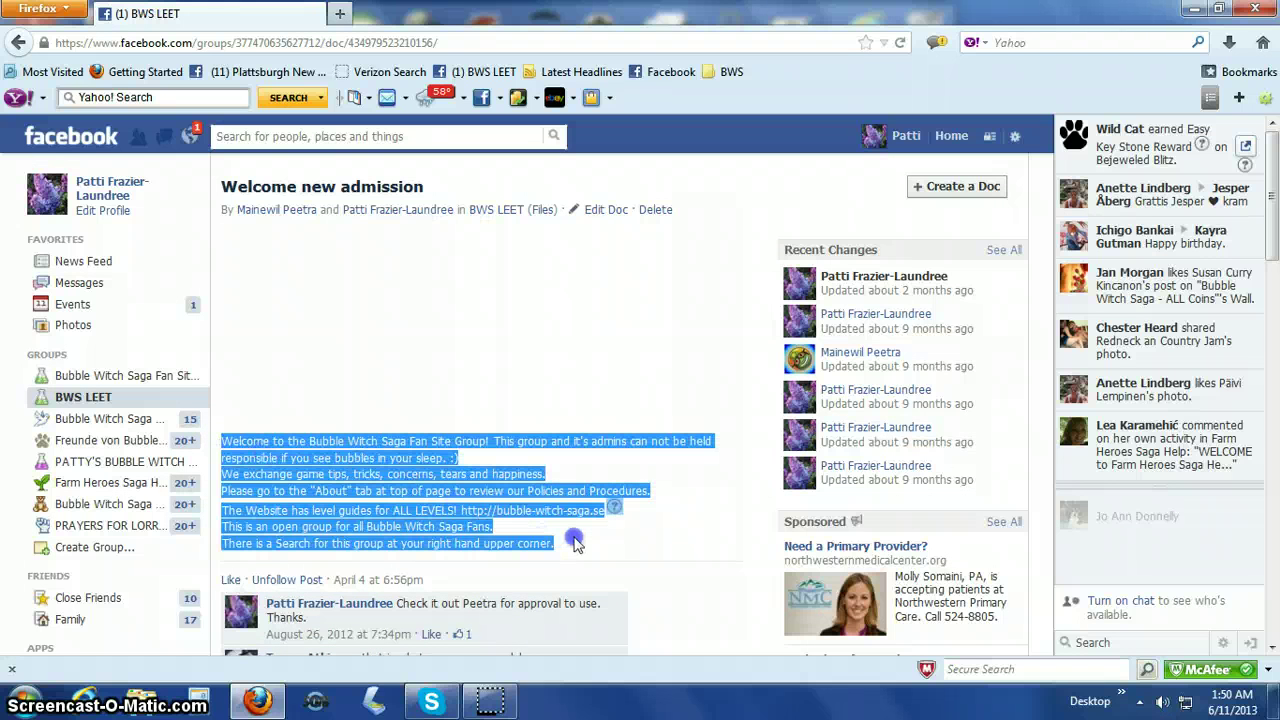
pyautogui.rightClick(439, 492)
pyautogui.click(480, 504)
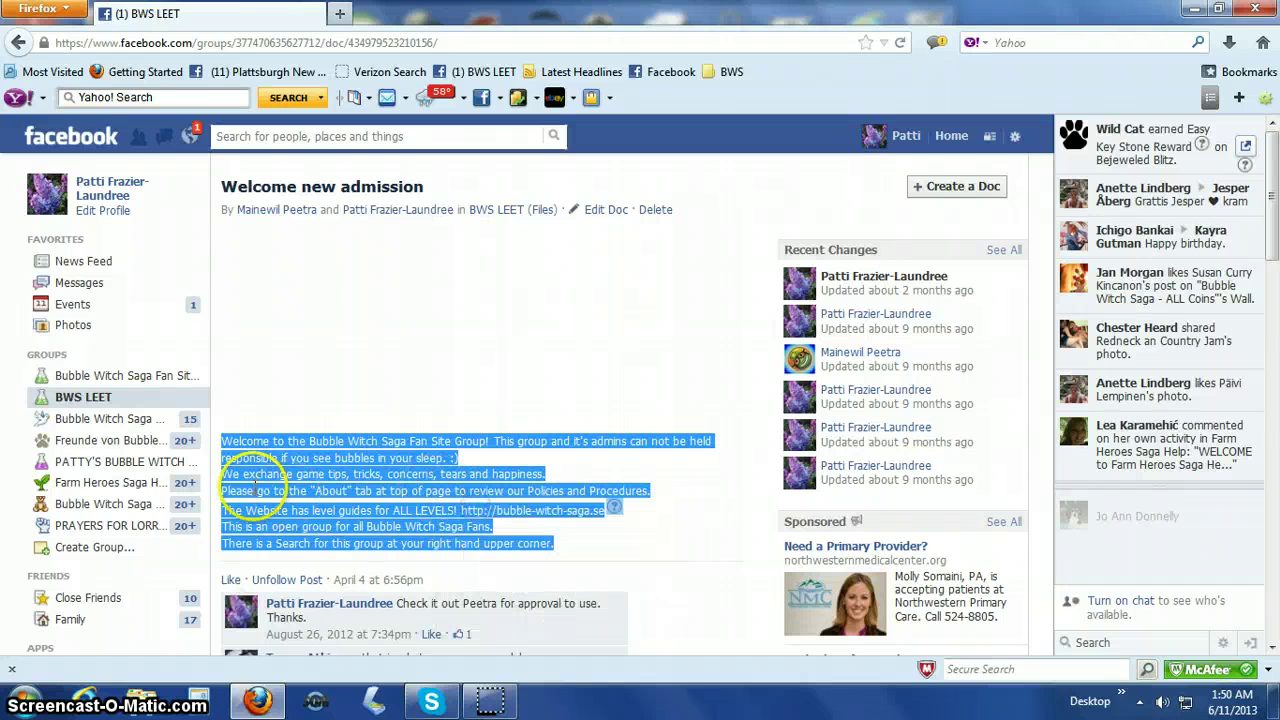
# - In the fan site group's New Members list, like the newly approved member's entry and post the copied welcome text as the greeting
pyautogui.click(157, 381)
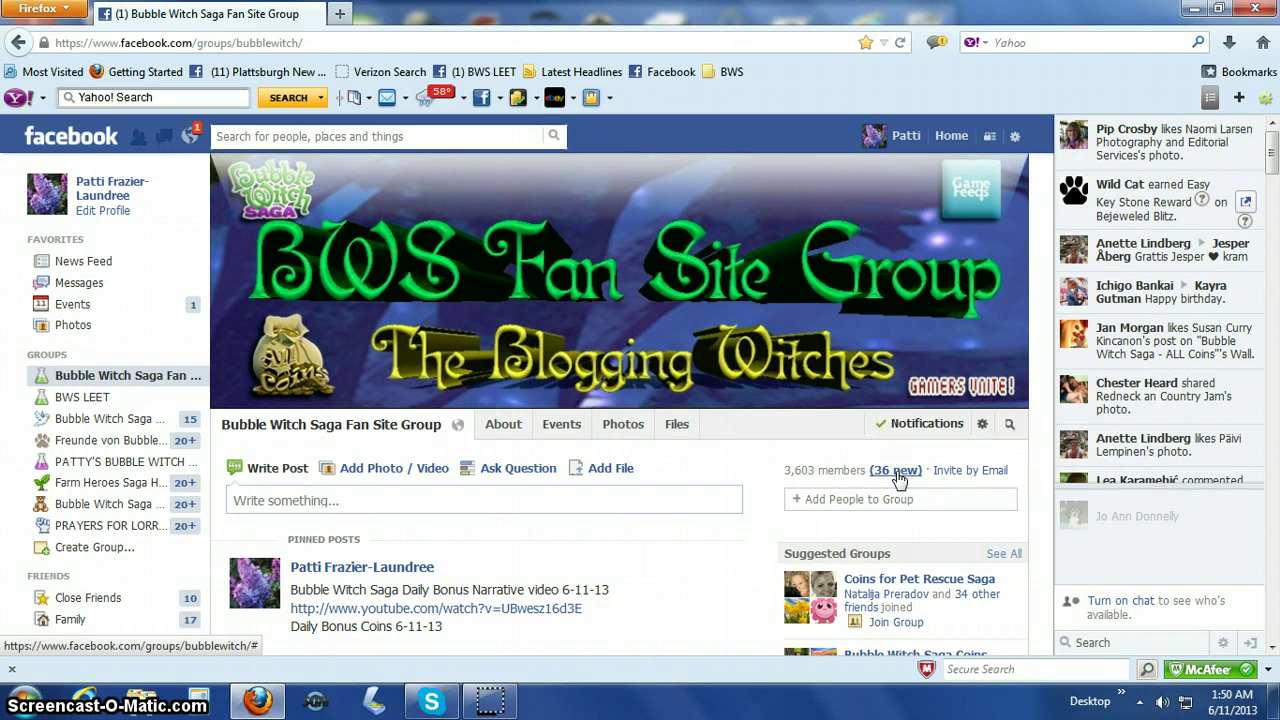
pyautogui.click(895, 471)
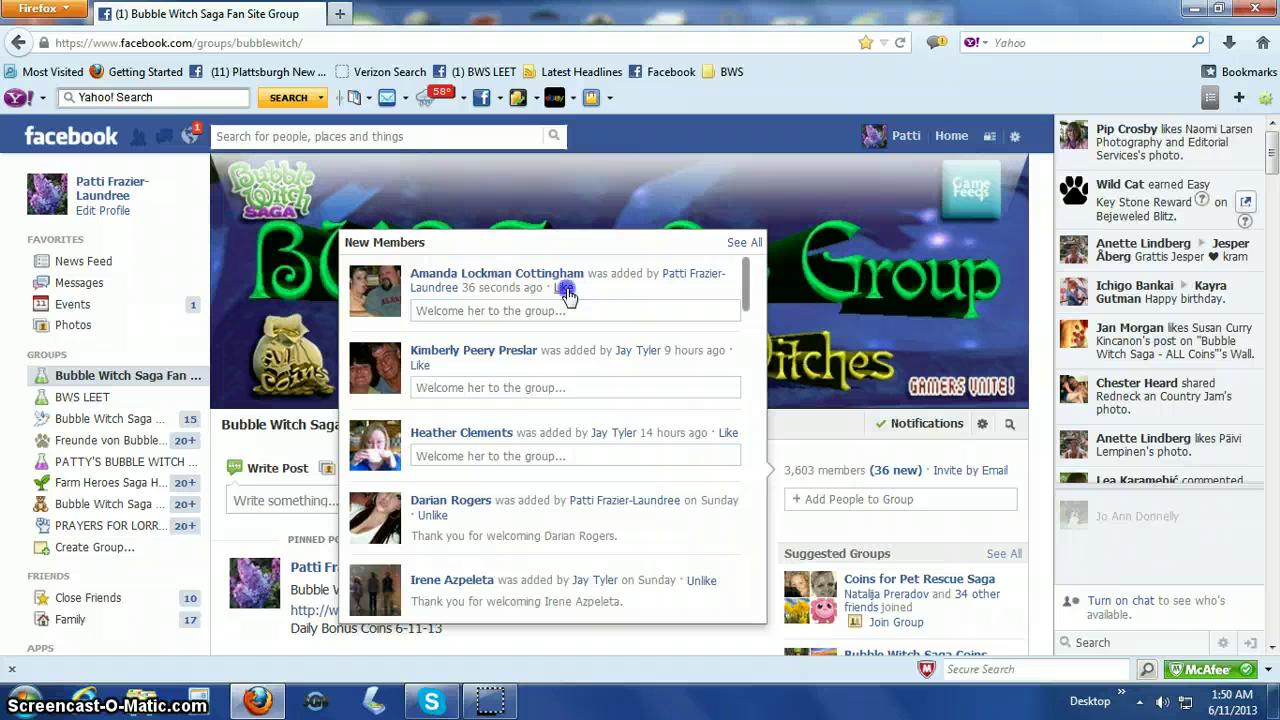
pyautogui.rightClick(430, 320)
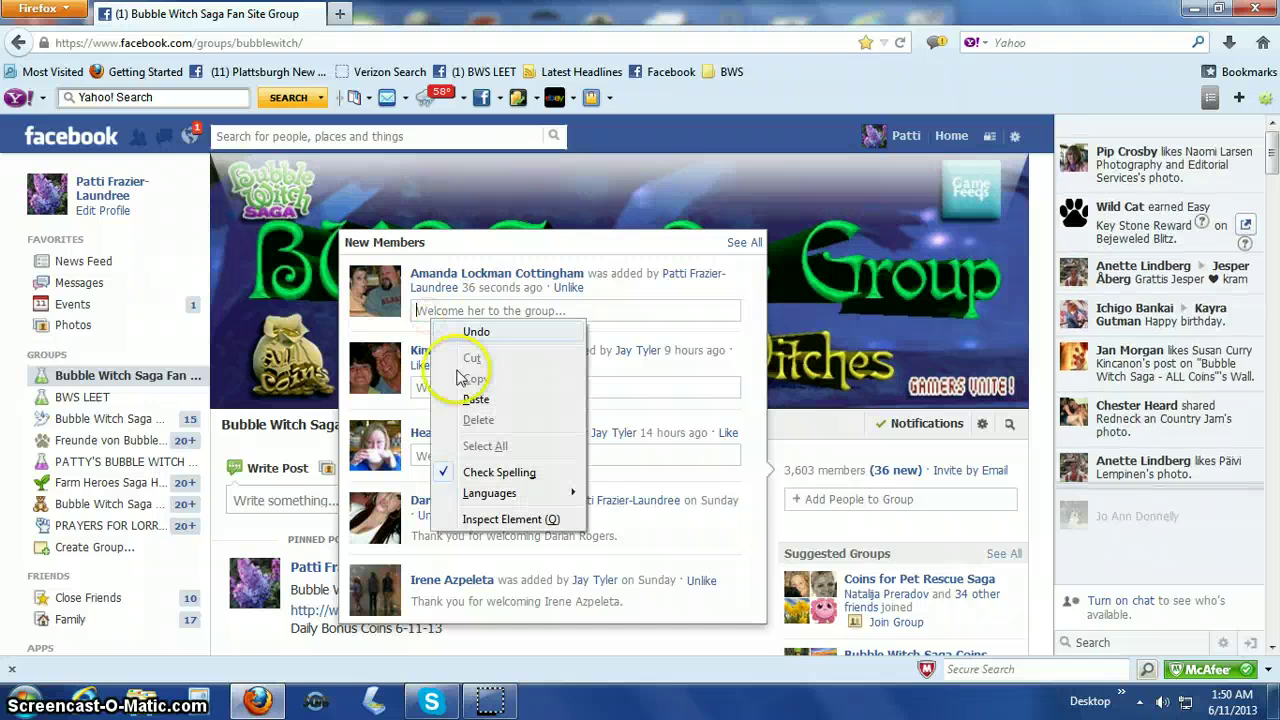
pyautogui.click(476, 398)
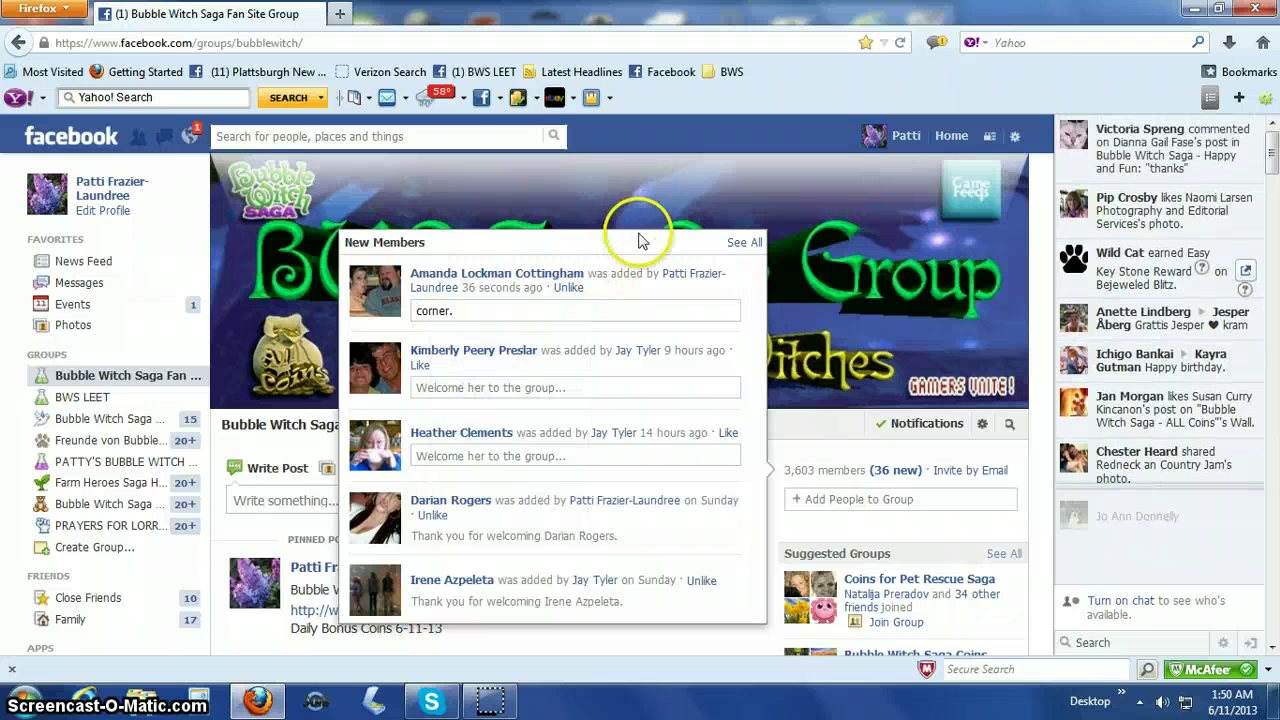
pyautogui.press('Return')
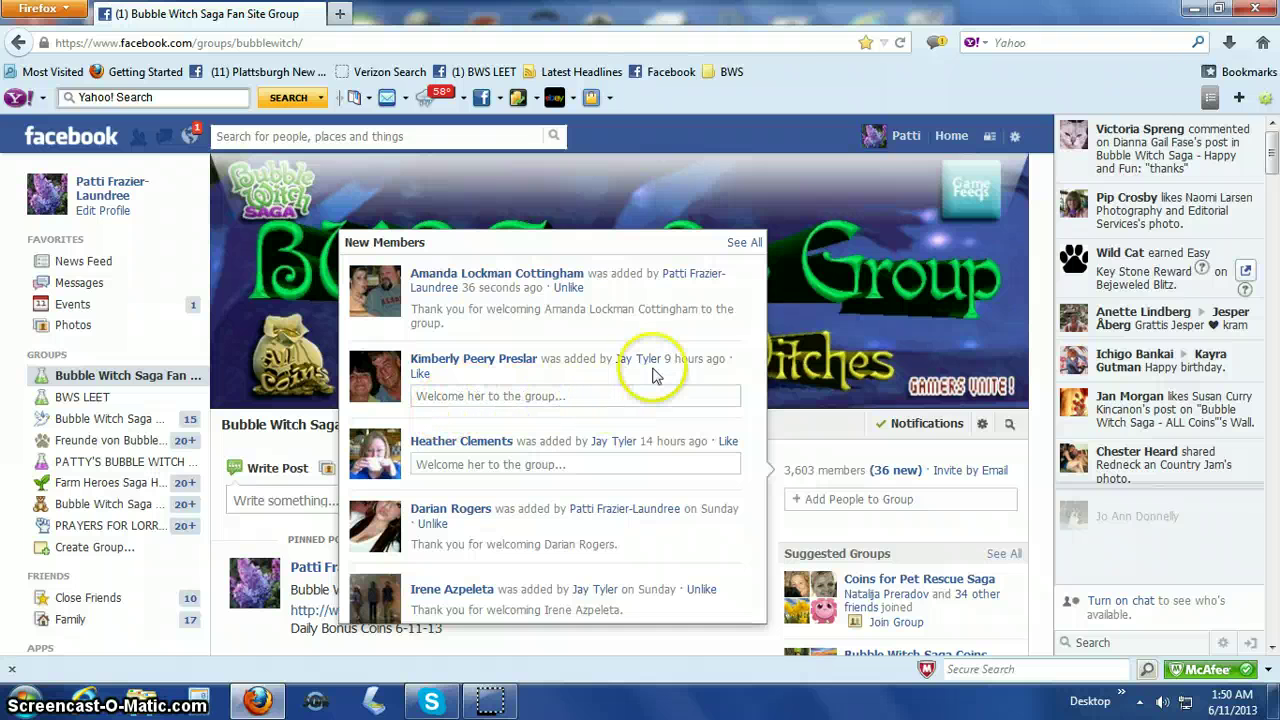
# - Like the second and third entries in the New Members list
pyautogui.click(474, 398)
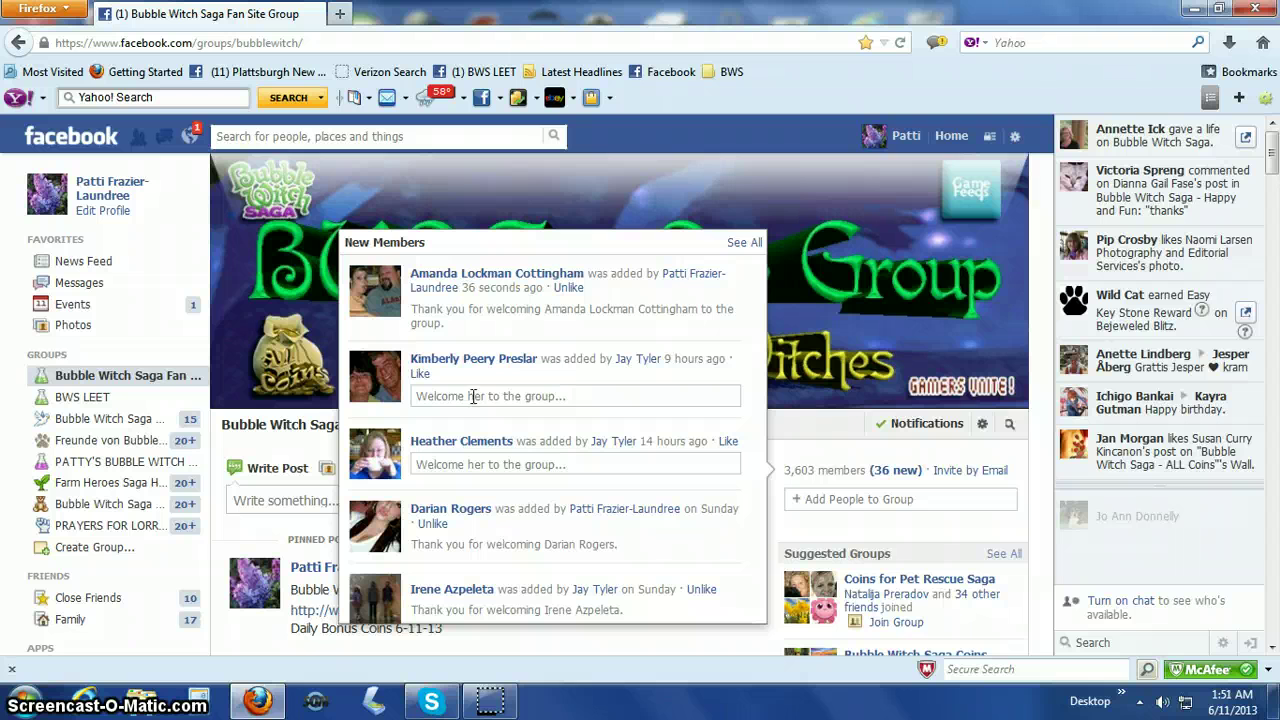
pyautogui.click(419, 373)
pyautogui.click(729, 444)
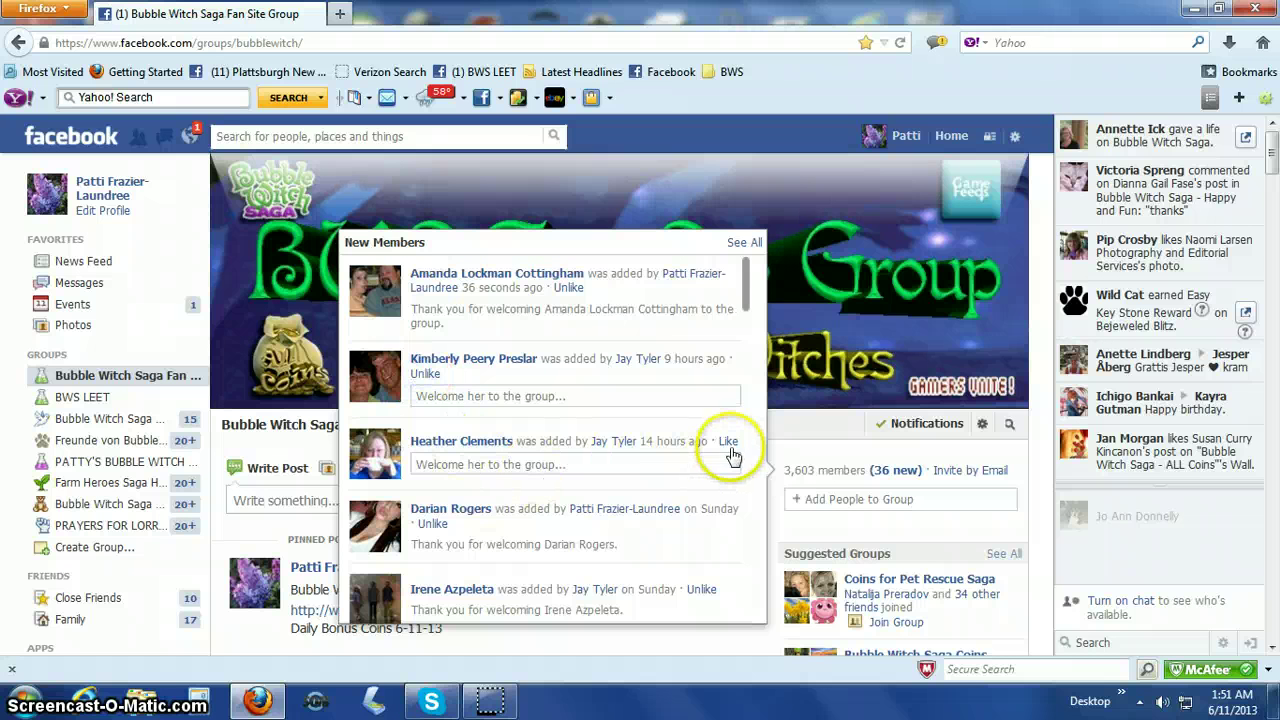
# - Write "Welcome to the group. :)" as the greeting for the second entry in the New Members list, copy the text and post it
pyautogui.click(421, 396)
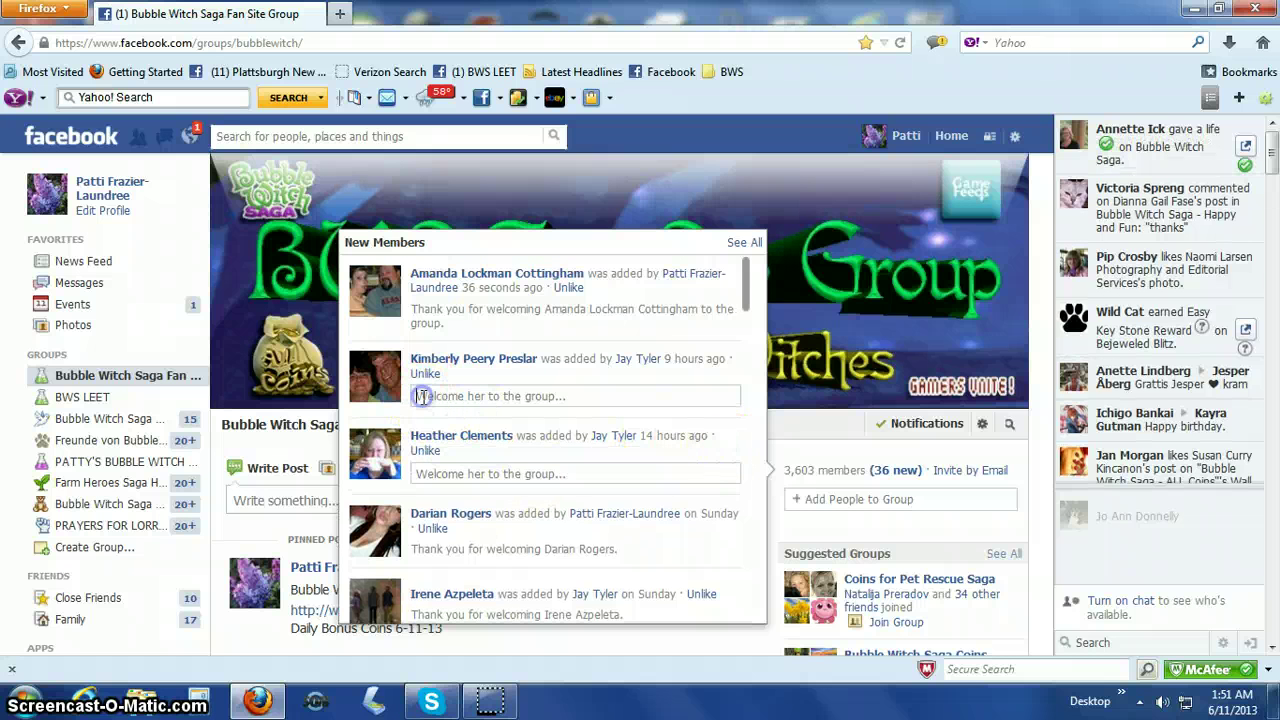
pyautogui.write('Welcome to t')
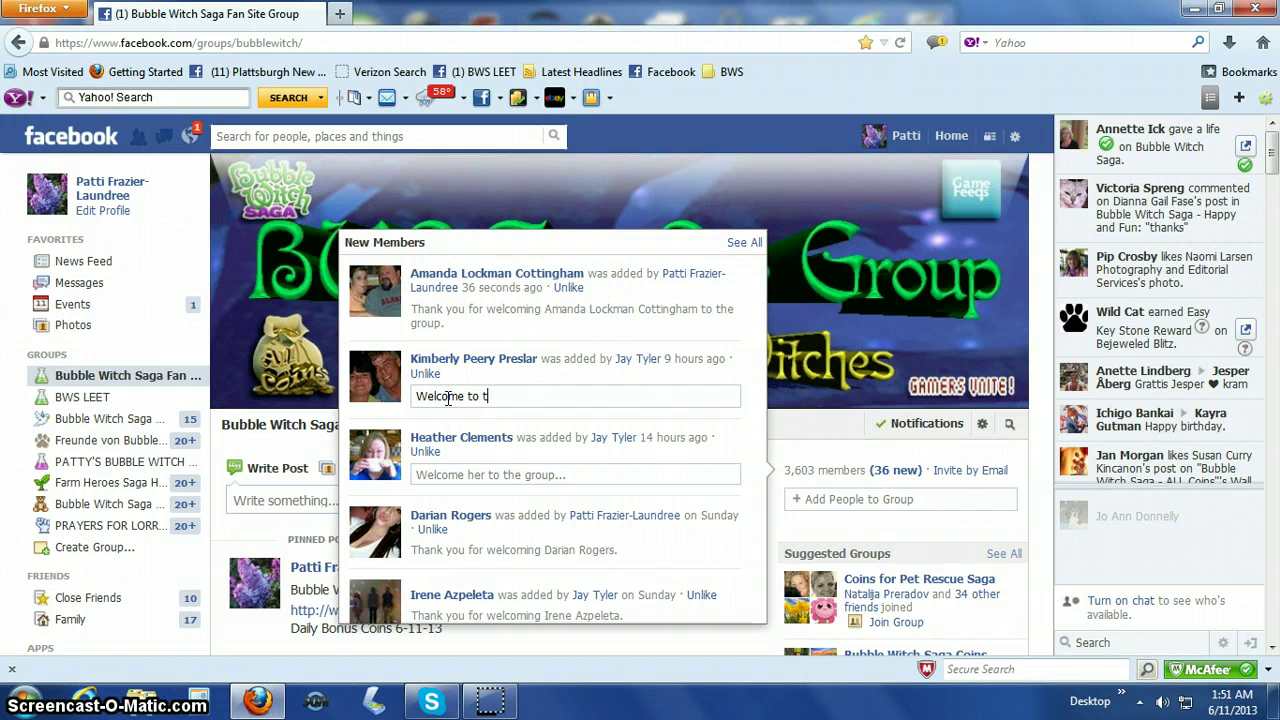
pyautogui.write('he group. :)')
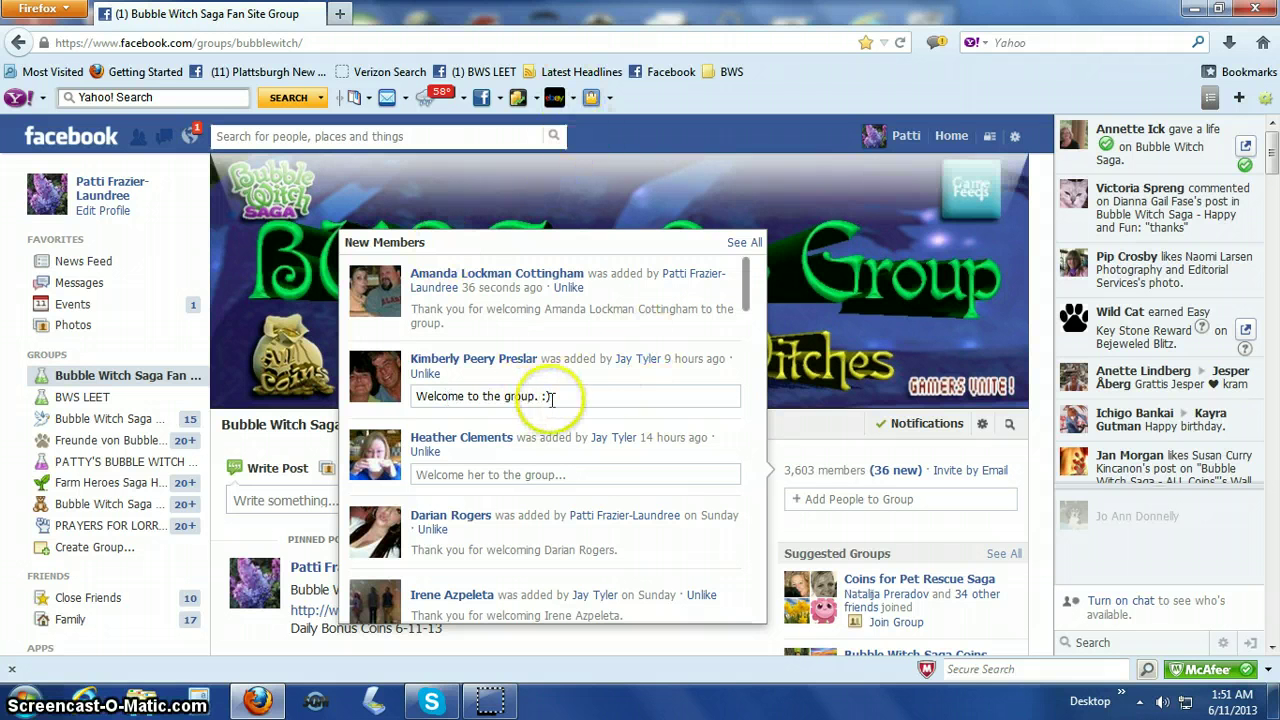
pyautogui.moveTo(548, 396); pyautogui.dragTo(436, 397)
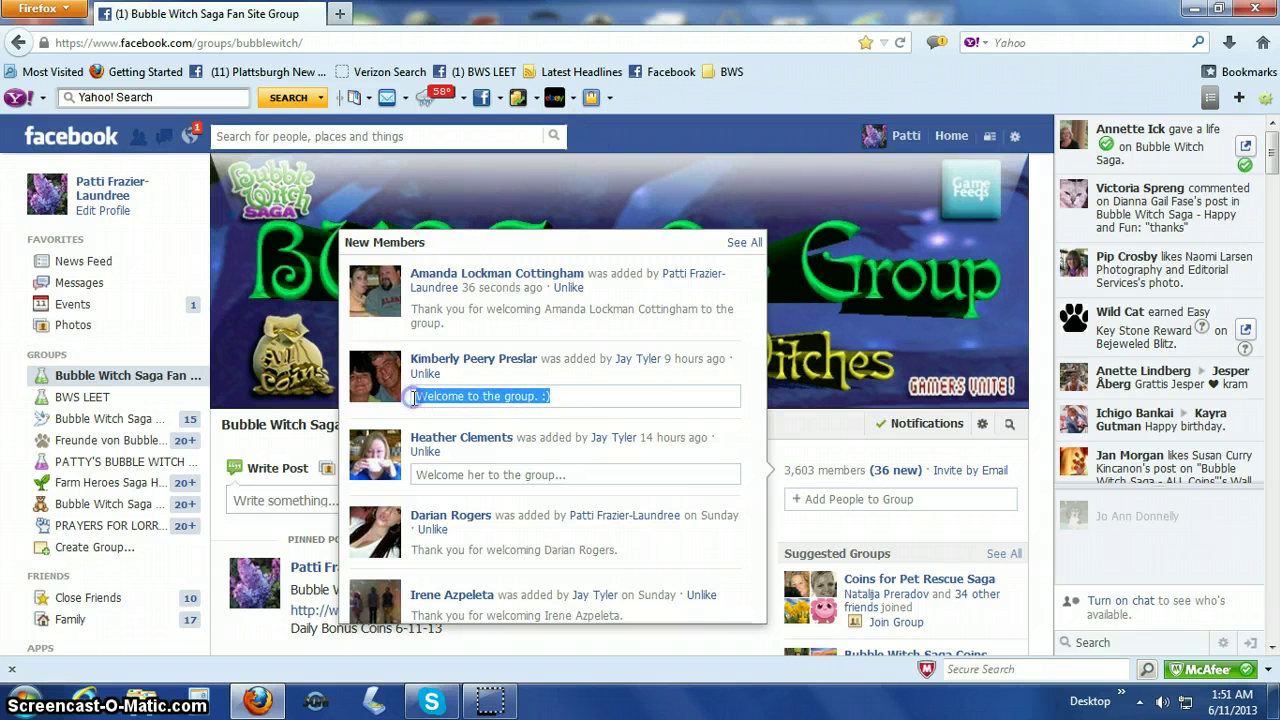
pyautogui.rightClick(421, 392)
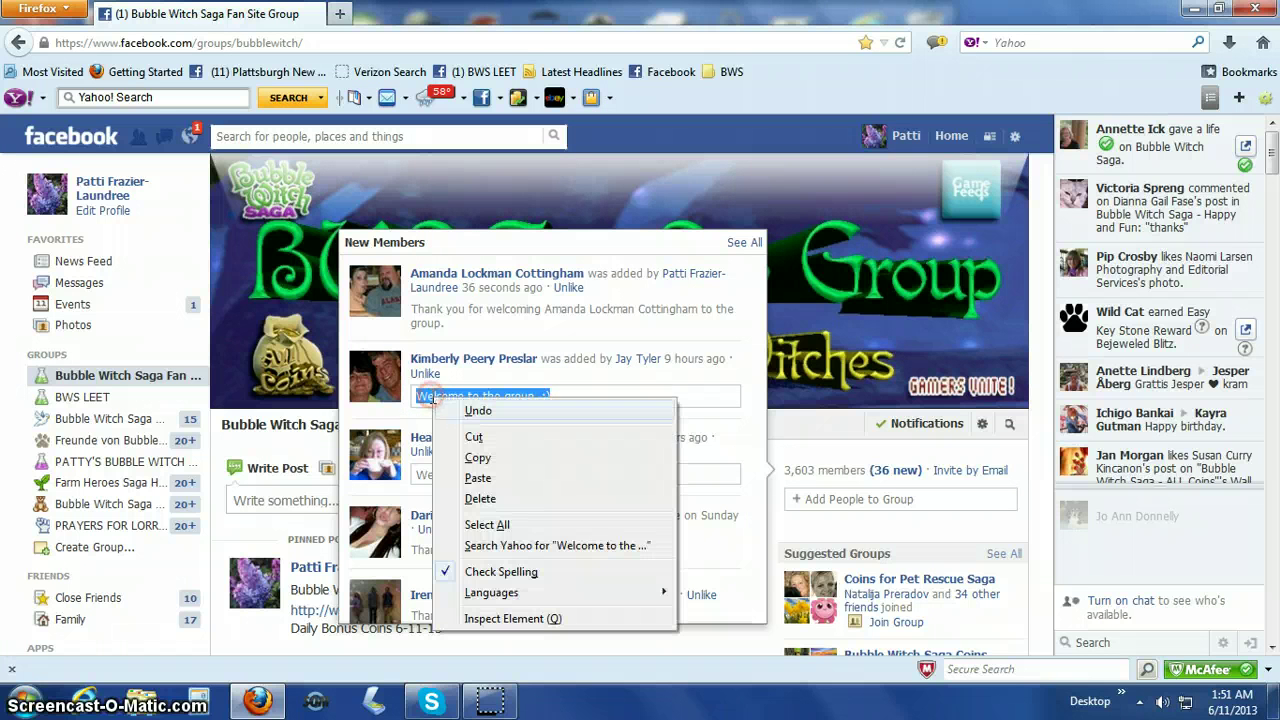
pyautogui.click(468, 456)
pyautogui.press('Return')
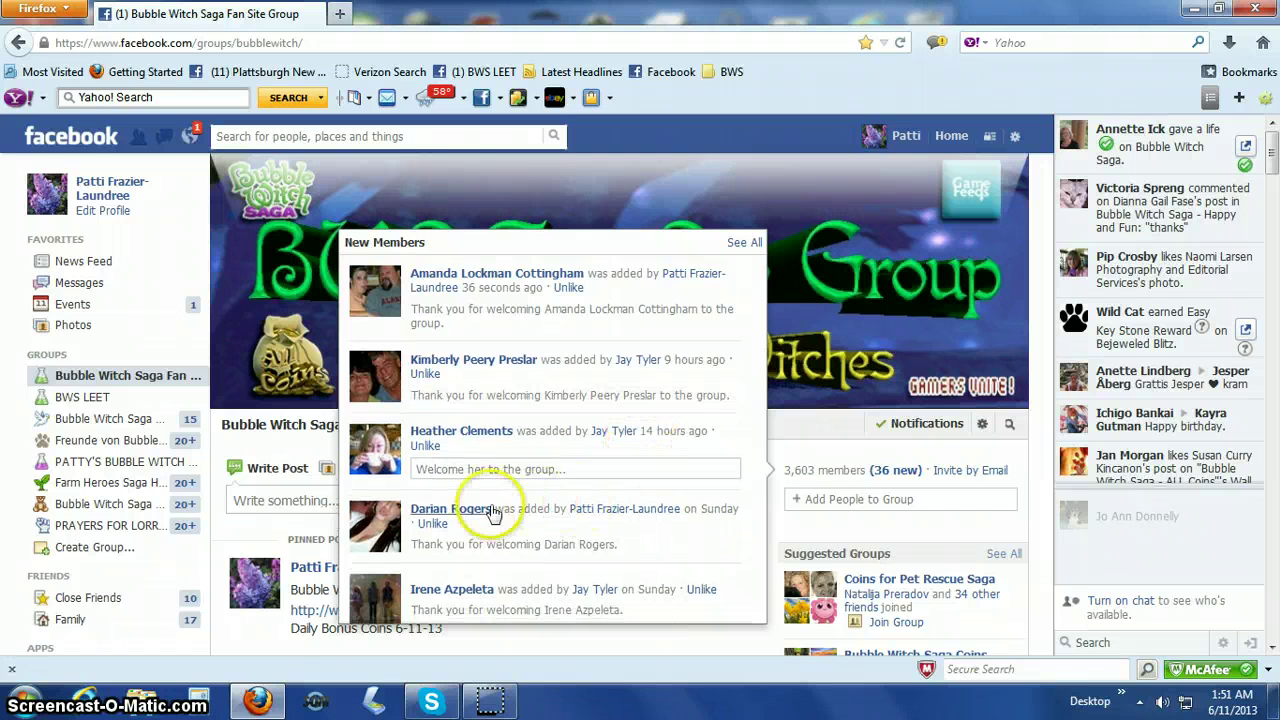
# - Post the copied "Welcome to the group. :)" greeting on the third entry in the New Members list
pyautogui.rightClick(439, 470)
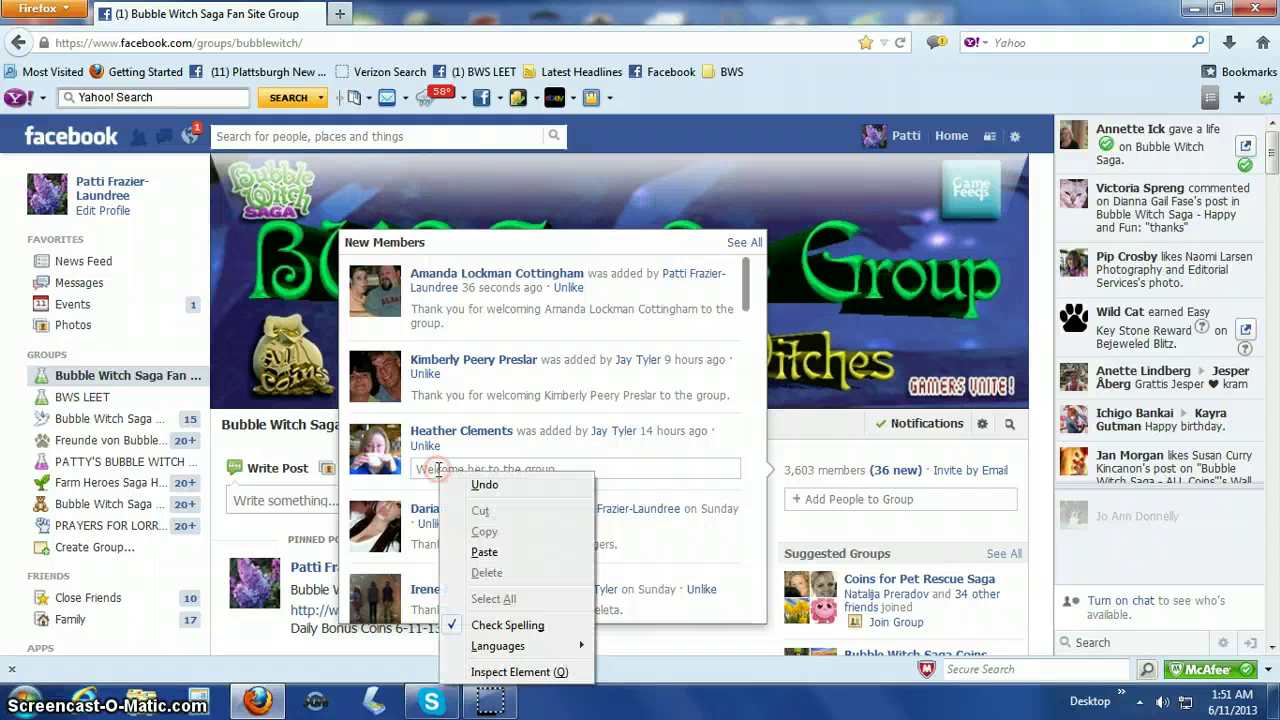
pyautogui.click(484, 552)
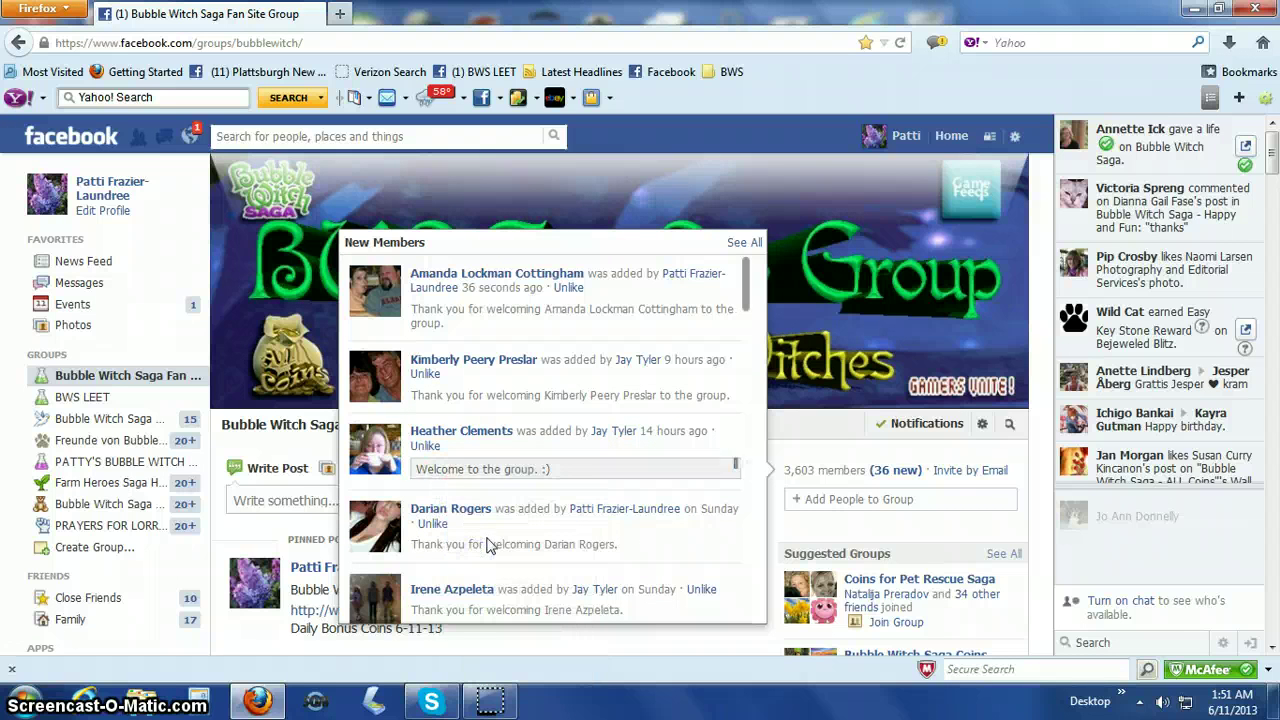
pyautogui.press('Return')
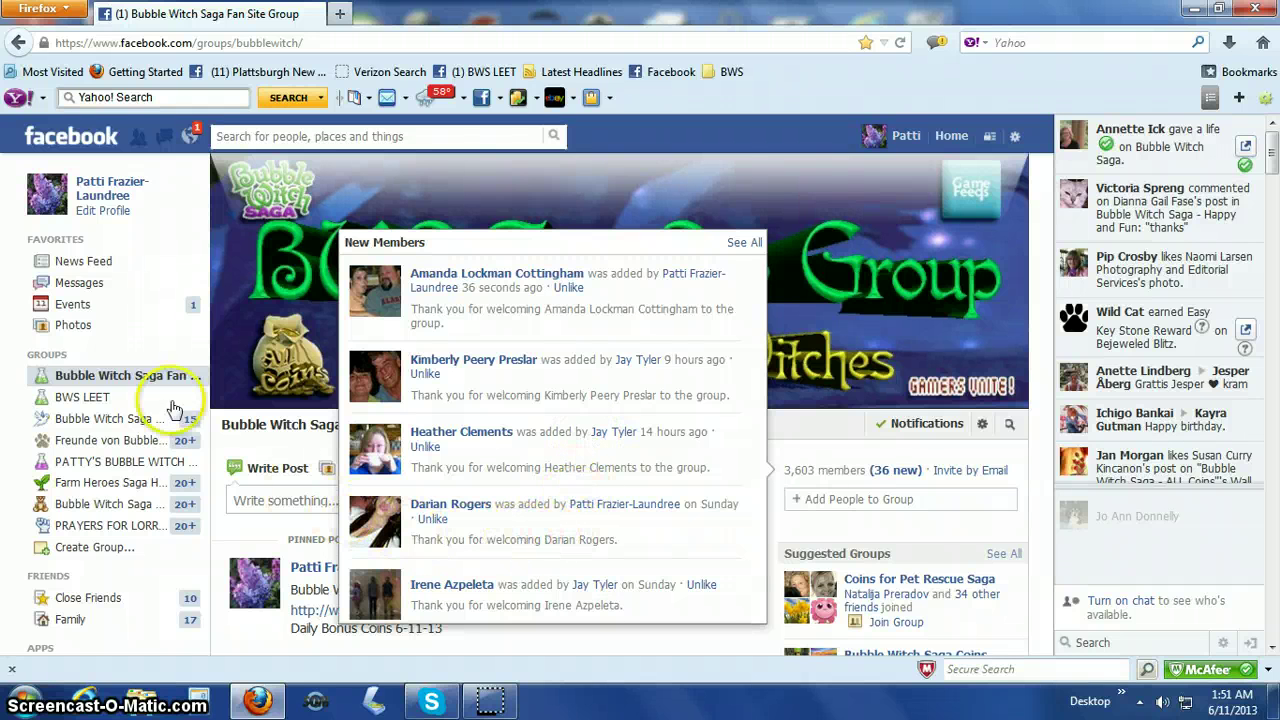
# - Close the New Members list, reload the fan site group page and check the posted welcome comments under the recent member posts
pyautogui.click(176, 232)
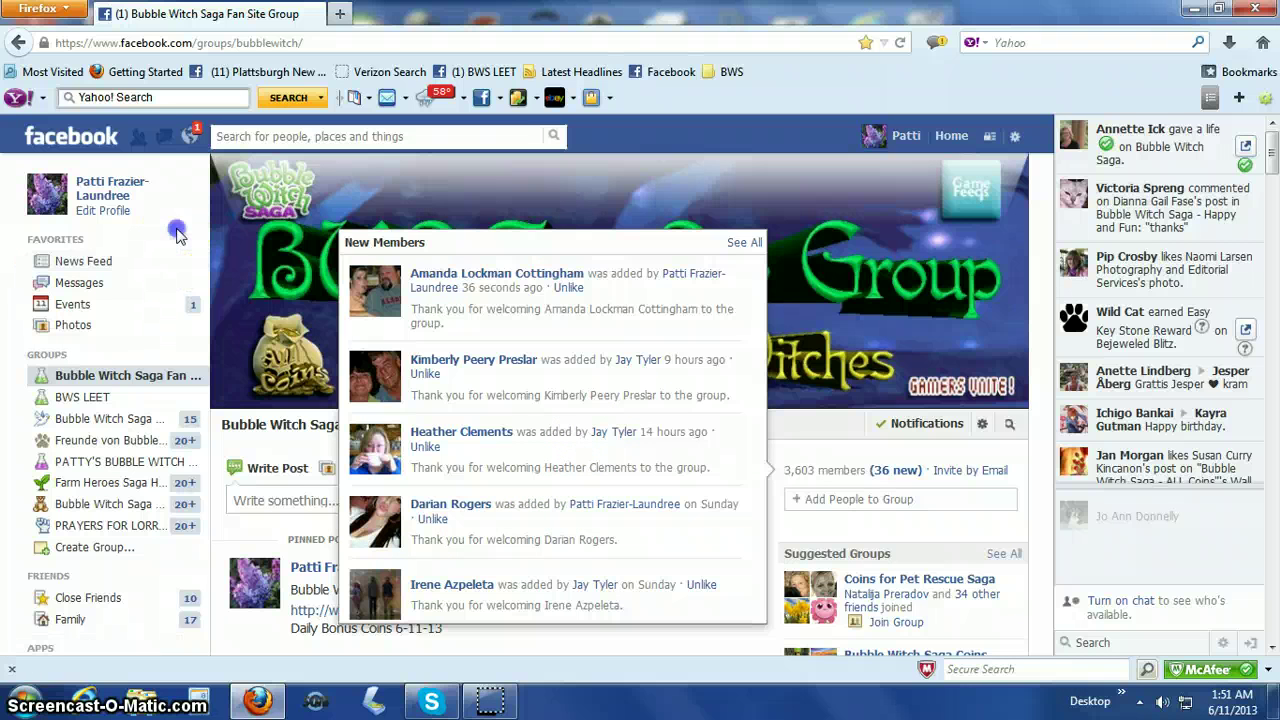
pyautogui.click(901, 45)
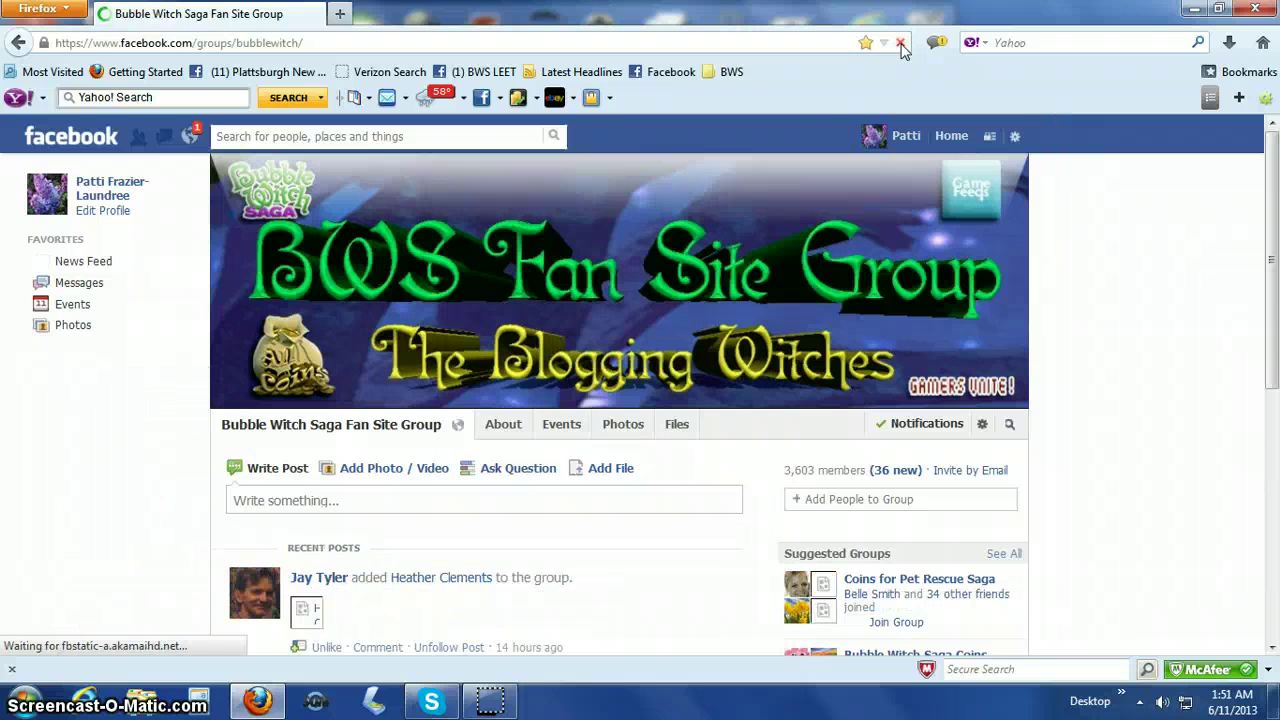
pyautogui.scroll(-4, 634, 322)
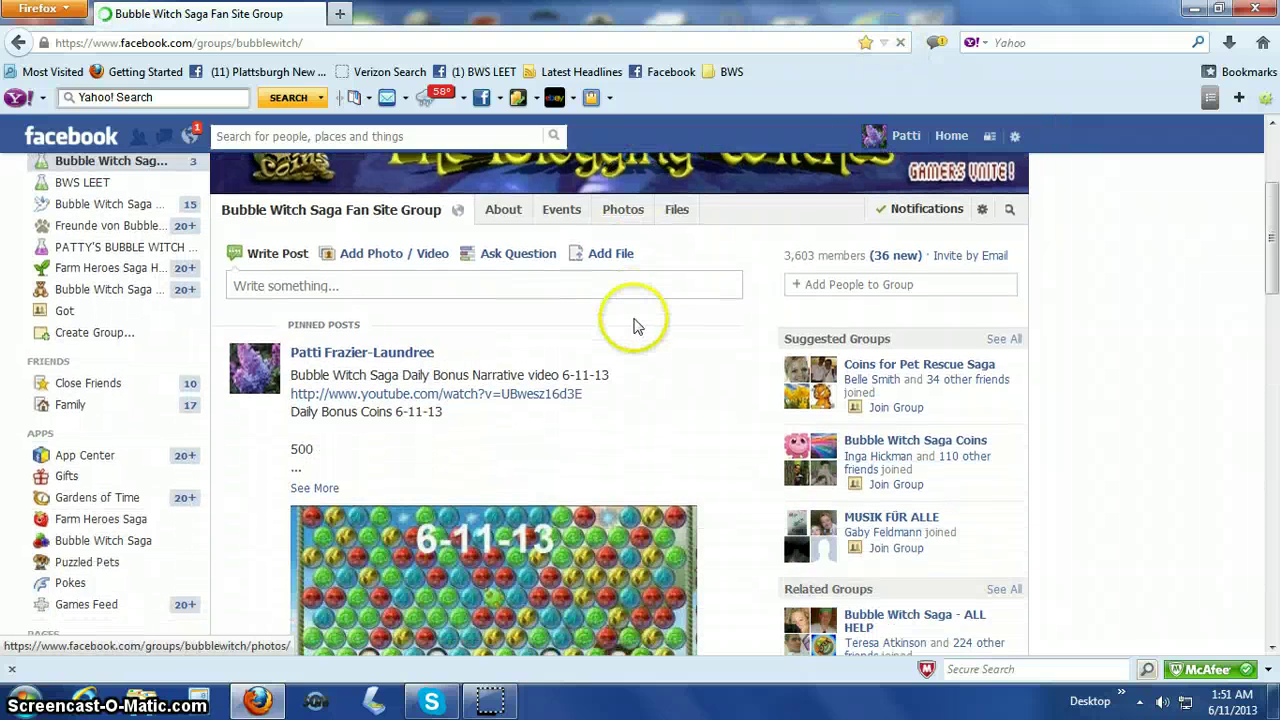
pyautogui.scroll(-15, 634, 322)
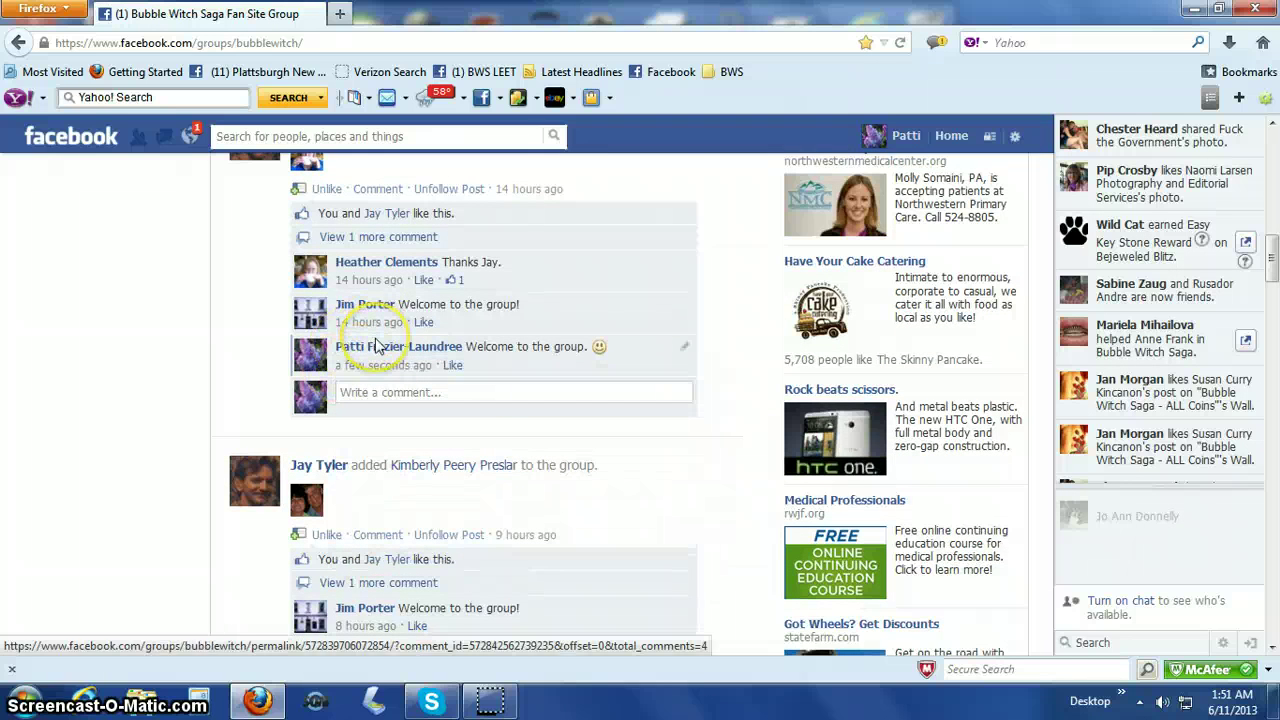
pyautogui.scroll(-2, 375, 345)
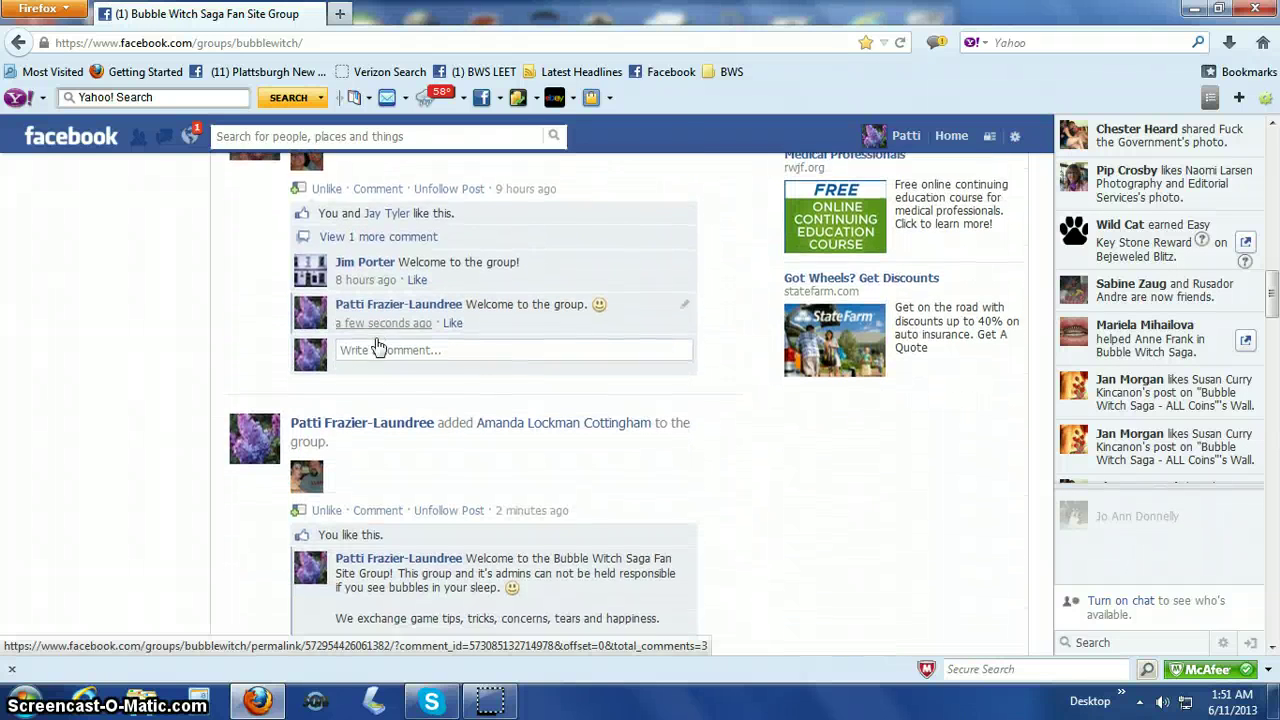
pyautogui.scroll(-3, 372, 352)
pyautogui.scroll(-3, 433, 540)
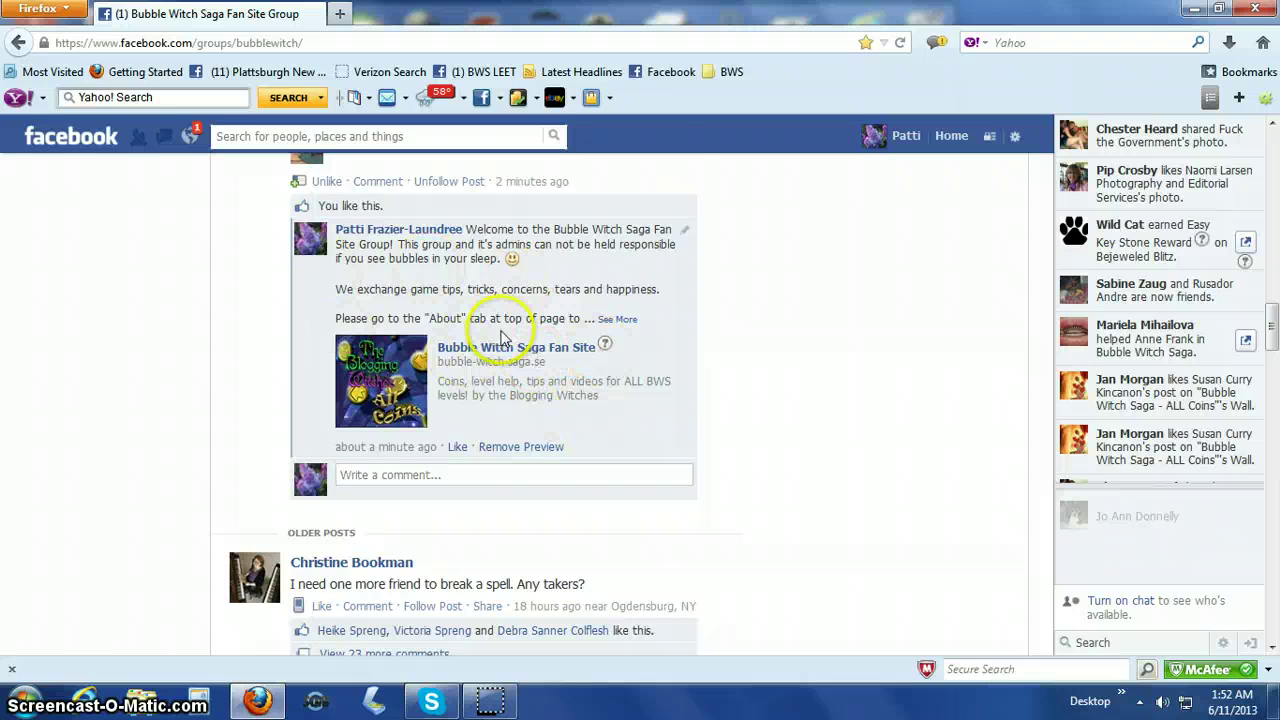
pyautogui.scroll(15, 265, 395)
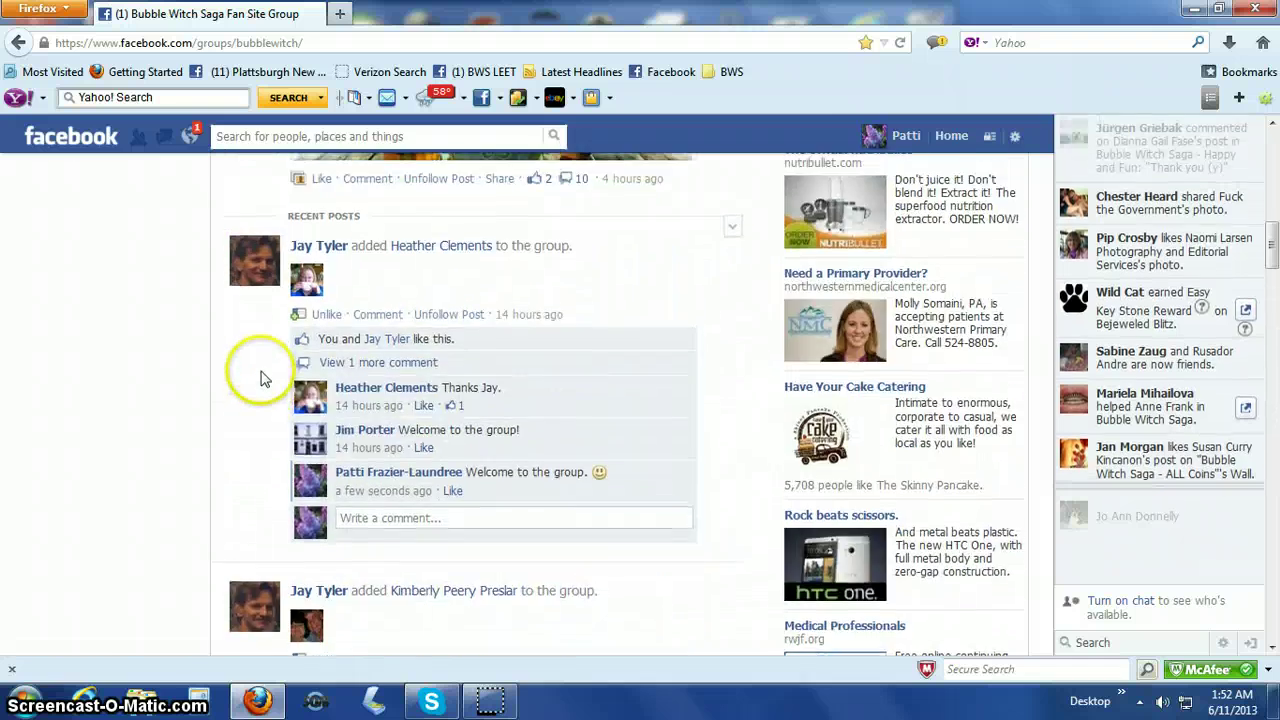
pyautogui.scroll(5, 260, 367)
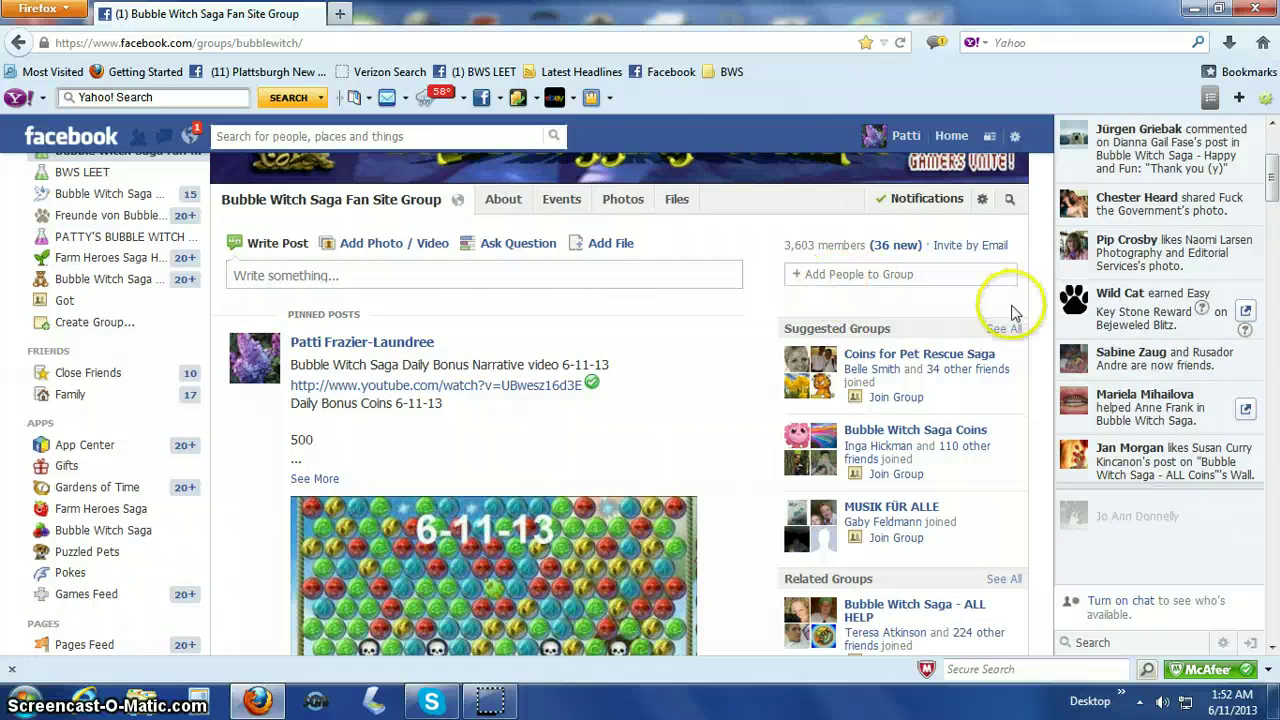
# - Find and open the "Admission Denial" document in the BWS LEET group's files
pyautogui.click(147, 180)
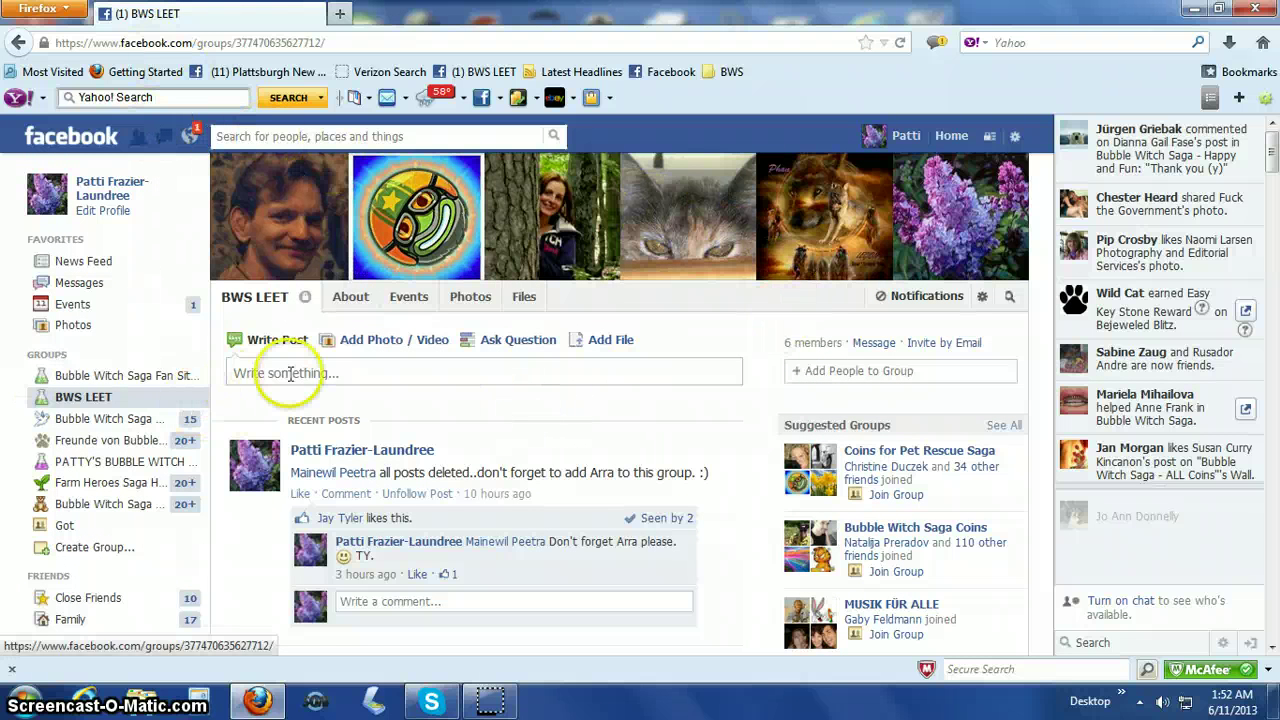
pyautogui.click(257, 377)
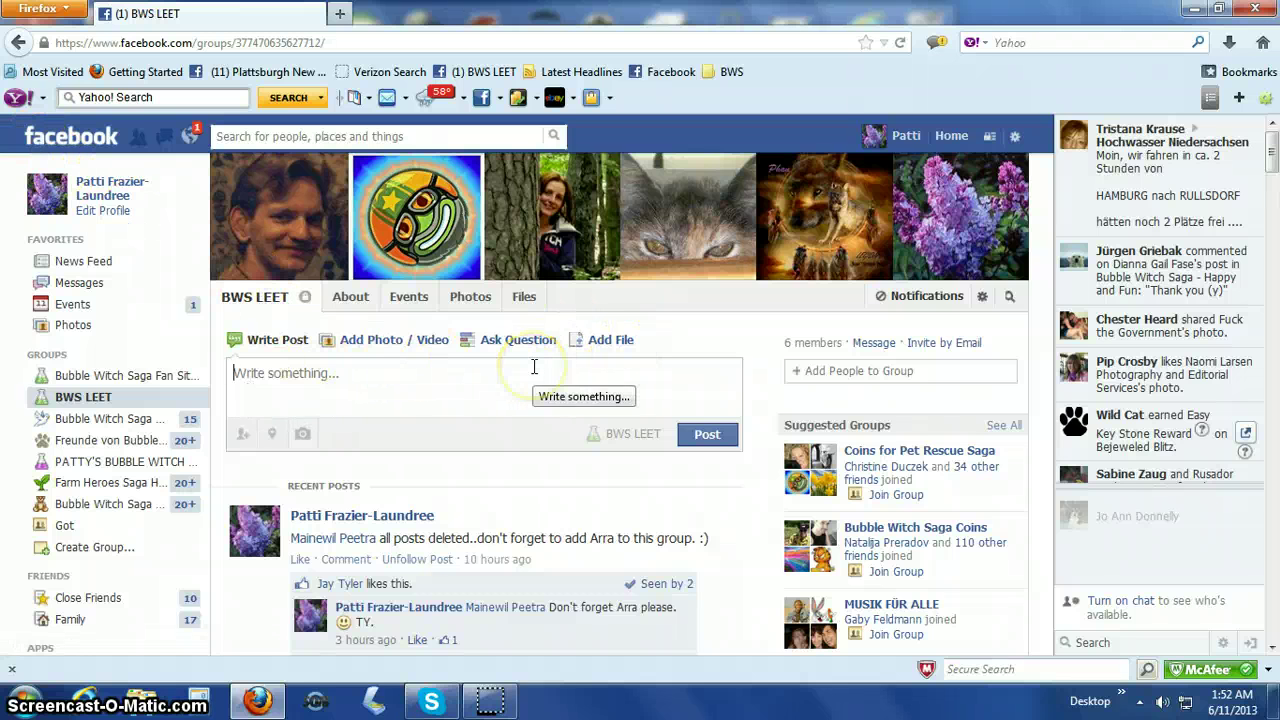
pyautogui.click(524, 298)
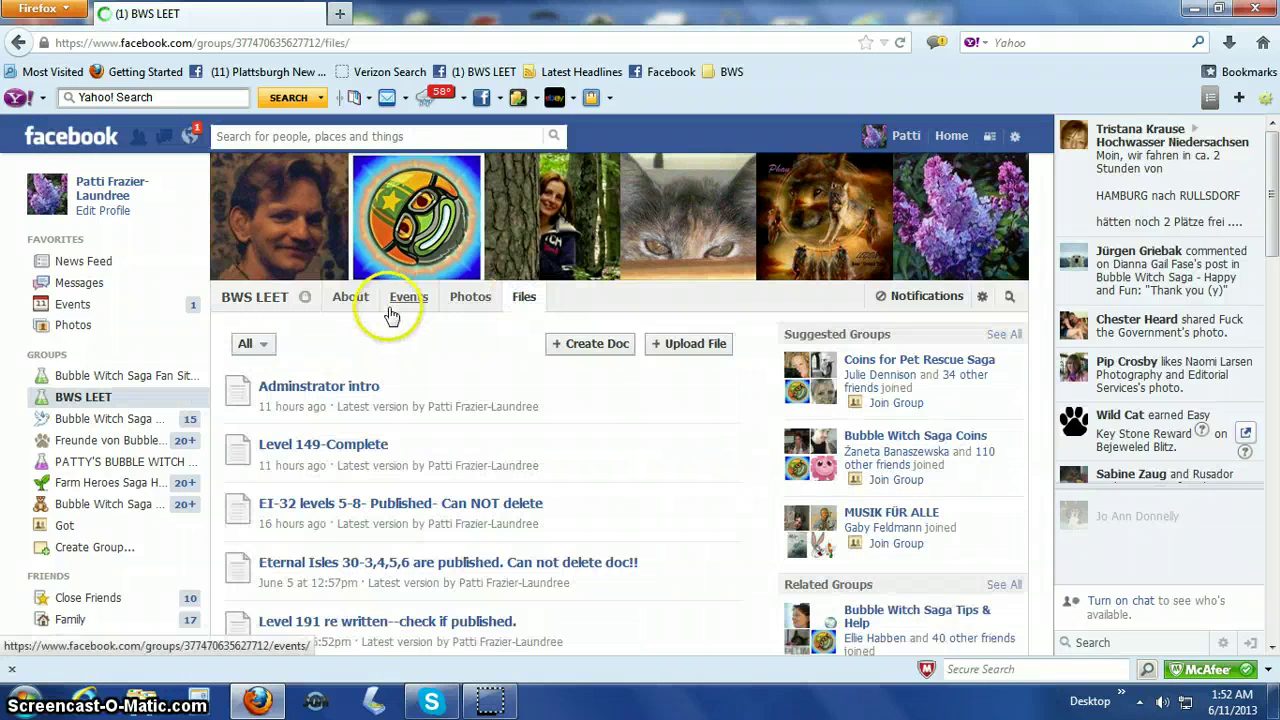
pyautogui.scroll(-4, 391, 314)
pyautogui.scroll(-4, 390, 318)
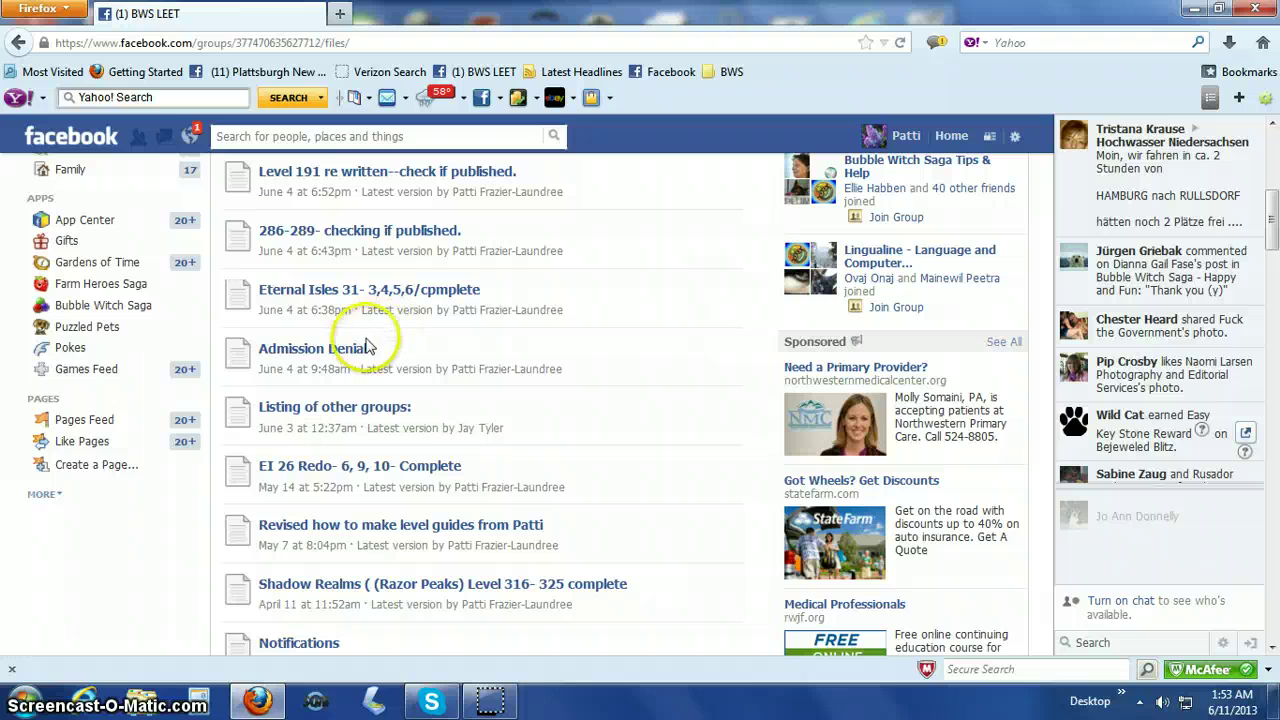
pyautogui.click(312, 358)
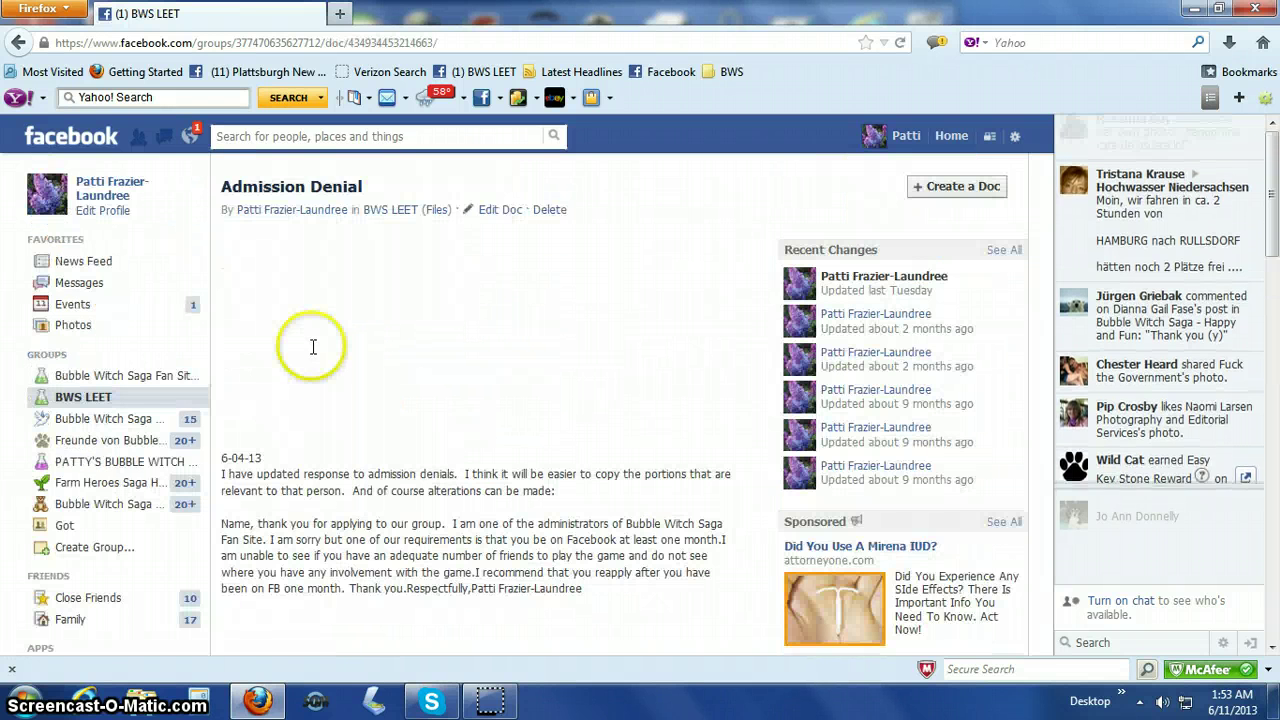
# - Read through the document's sample denial replies and return to the BWS LEET group
pyautogui.scroll(-5, 314, 352)
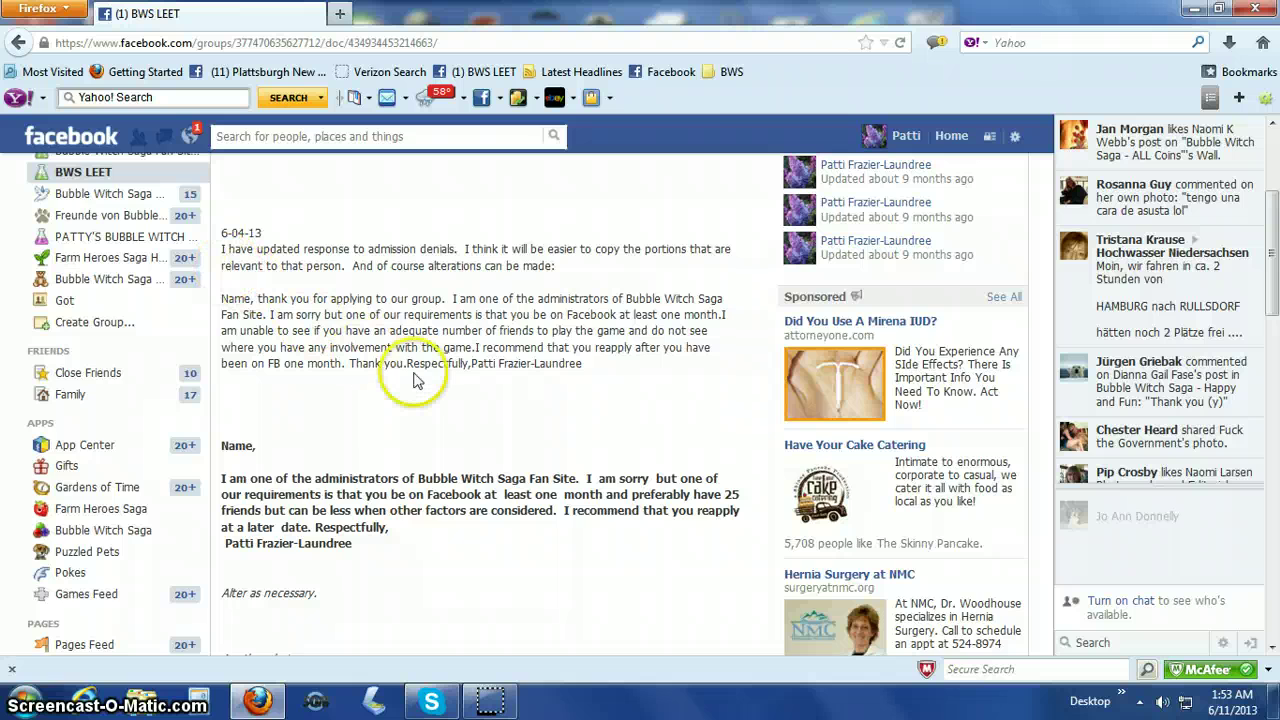
pyautogui.scroll(4, 416, 378)
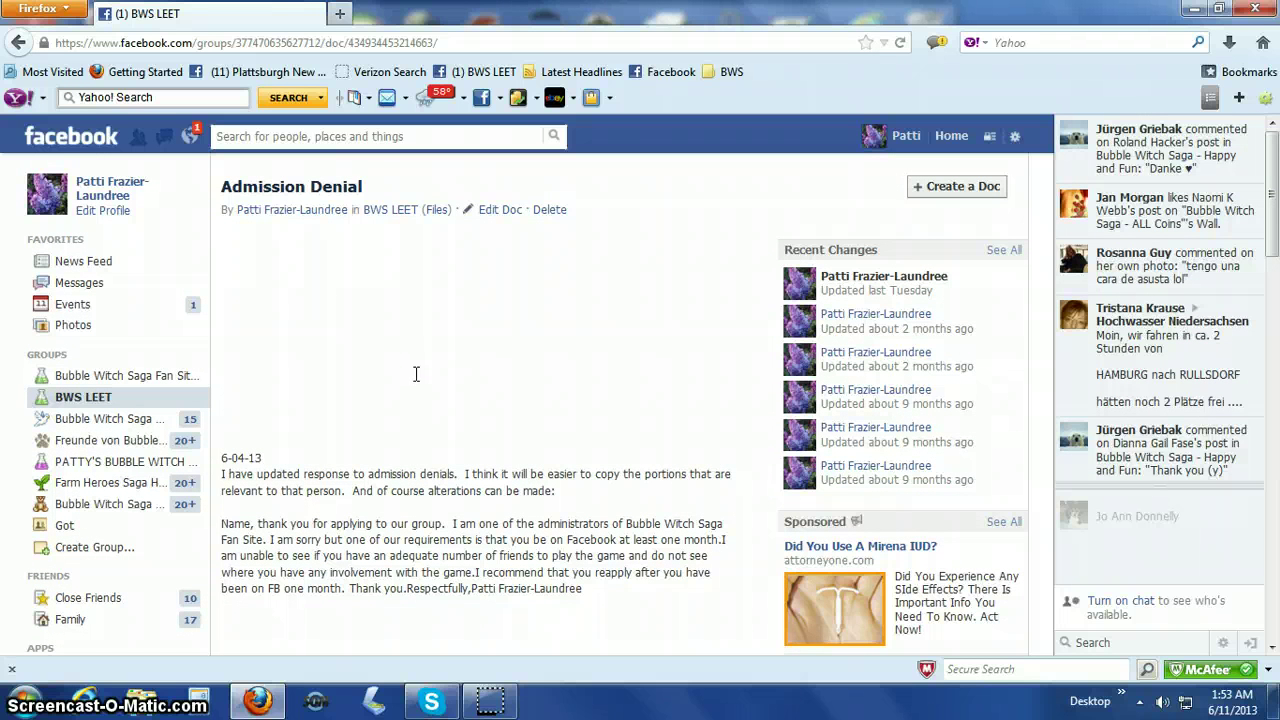
pyautogui.click(170, 398)
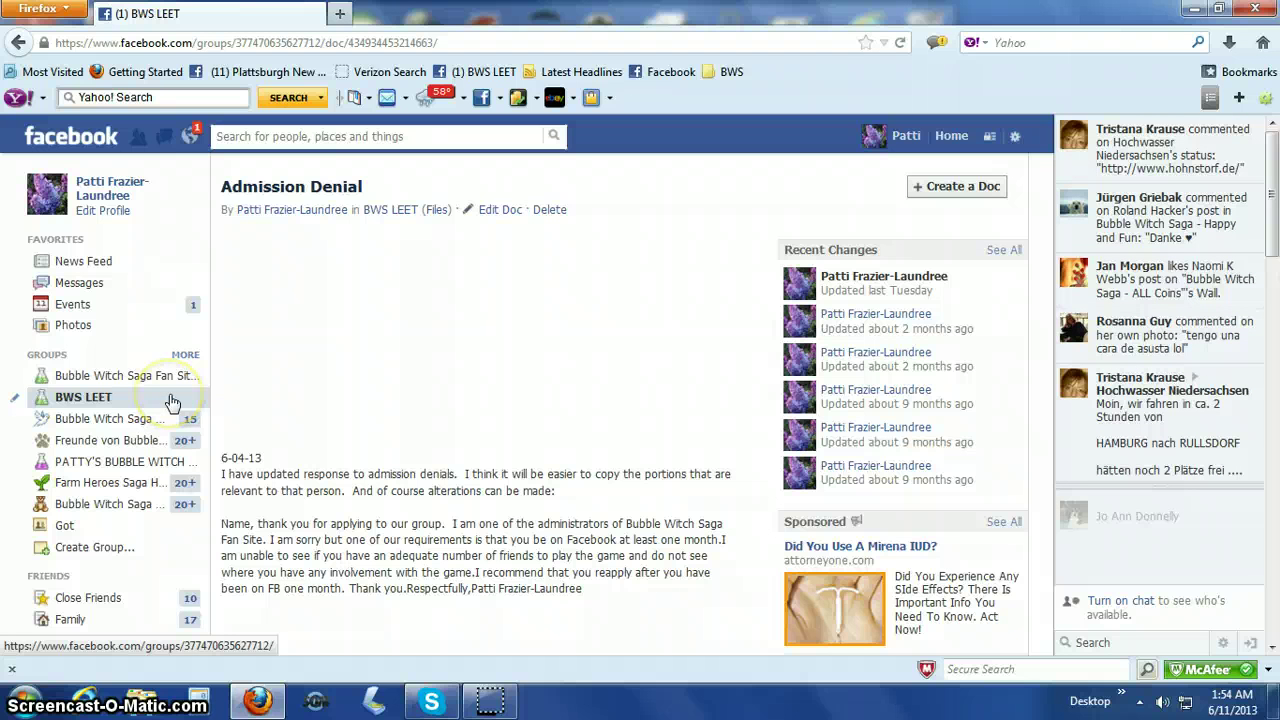